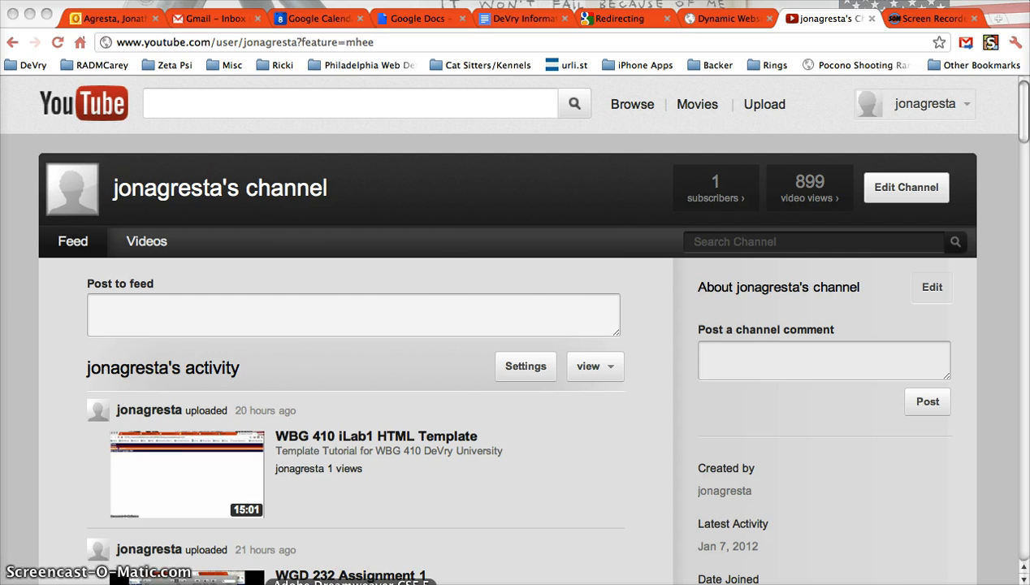
Confirm Dreamweaver is running, then return to the browser
{"action": "left_click", "coordinate": [350, 584]}
{"action": "left_click", "coordinate": [77, 0]}
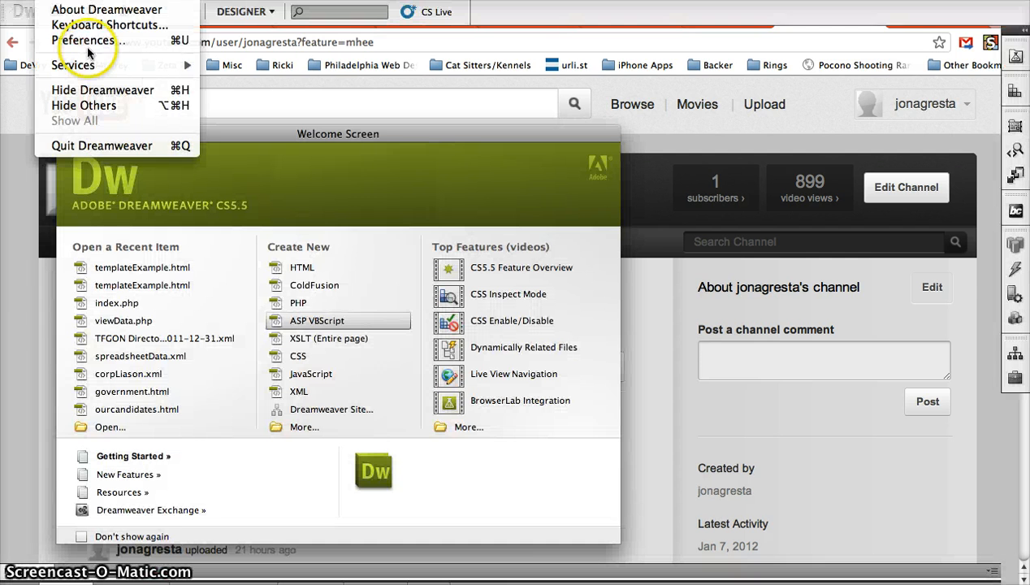
{"action": "left_click", "coordinate": [107, 147]}
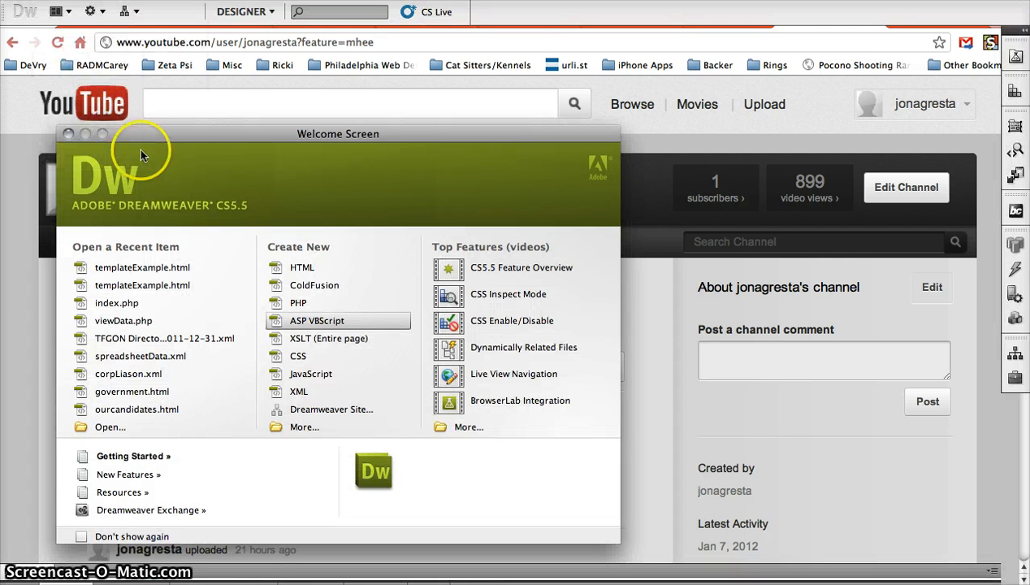
{"action": "left_click", "coordinate": [724, 280]}
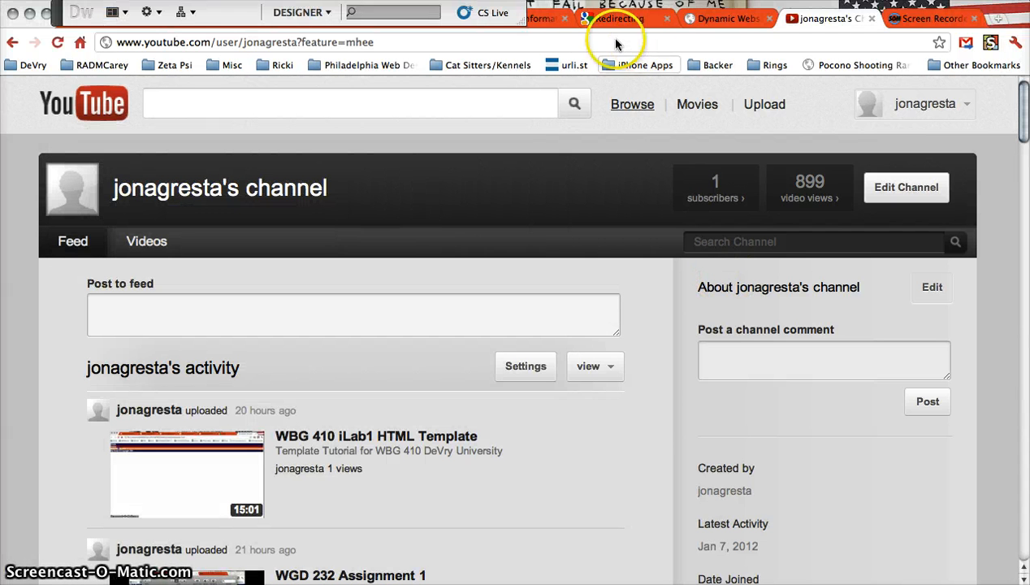
Sign in to MyDeVryPortfolio with the account e-mail and password
{"action": "left_click", "coordinate": [637, 19]}
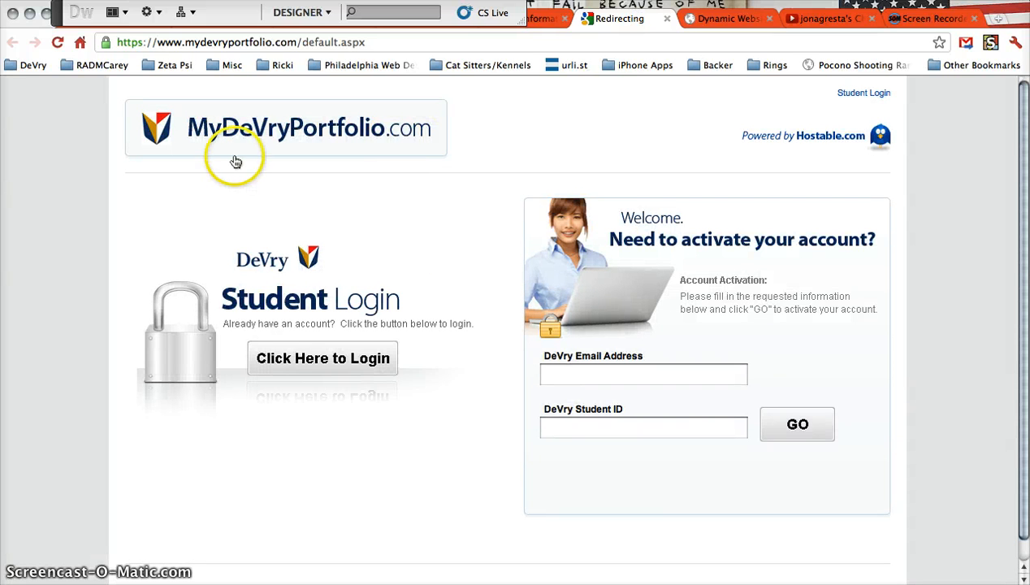
{"action": "left_click", "coordinate": [686, 372]}
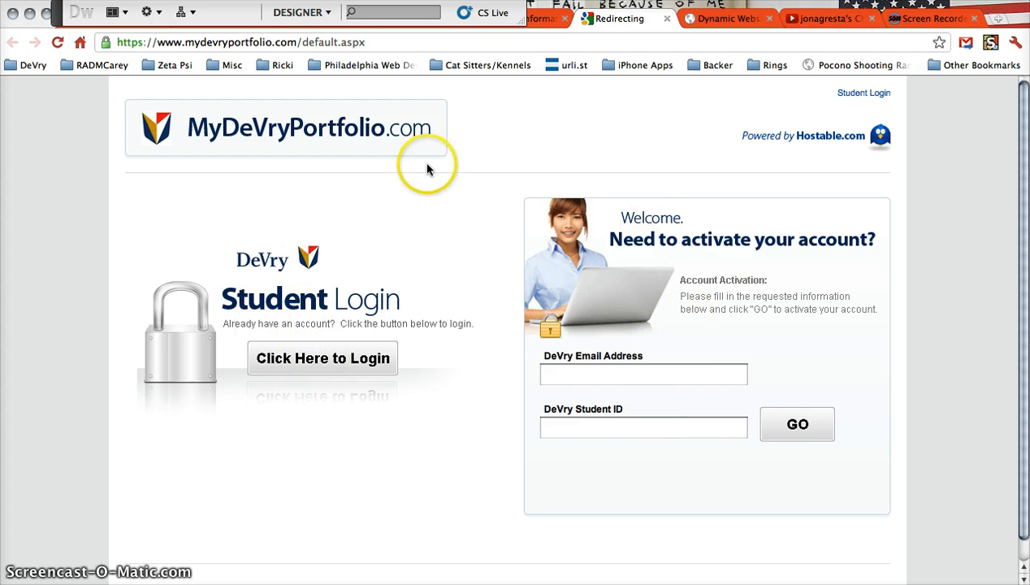
{"action": "left_click", "coordinate": [261, 348]}
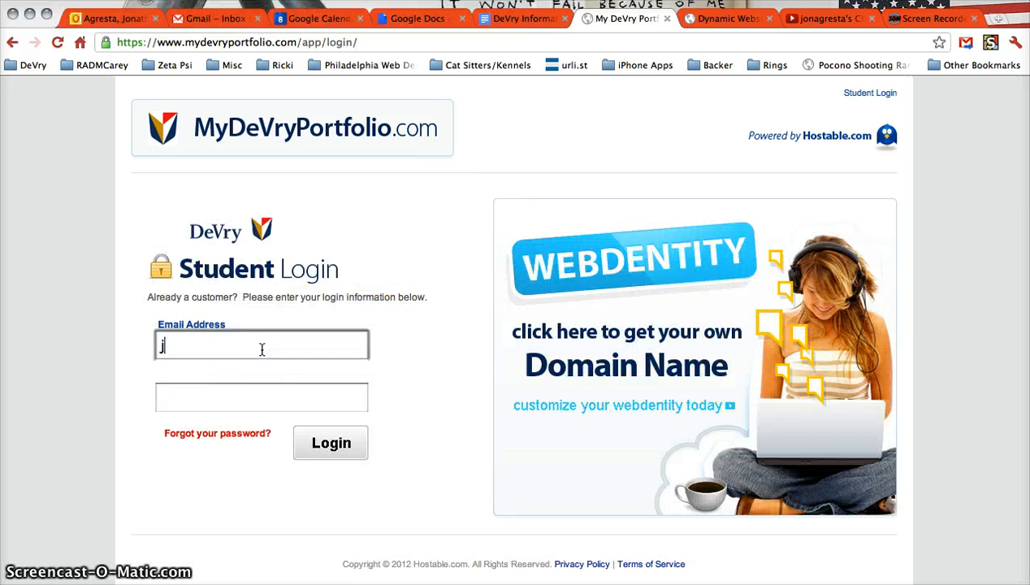
{"action": "type", "text": "j"}
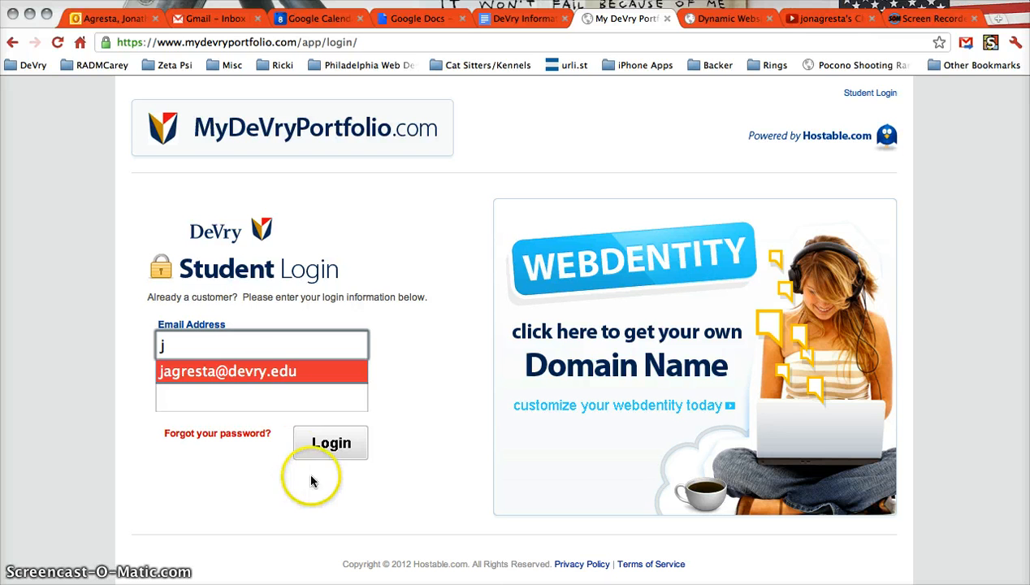
{"action": "left_click", "coordinate": [335, 441]}
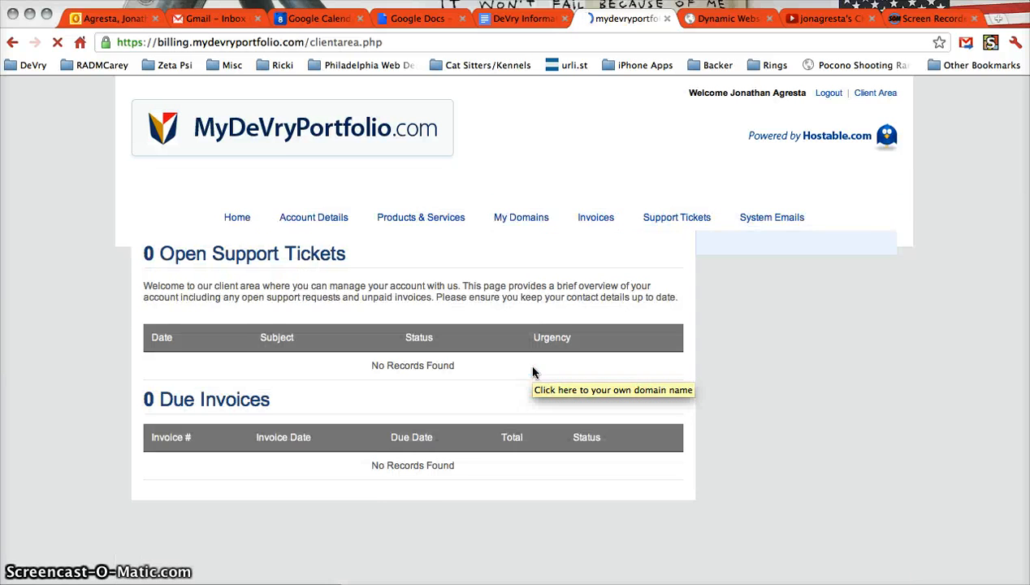
Open Products & Services and the DeVry – Student Portfolio details page
{"action": "scroll", "coordinate": [453, 252], "scroll_direction": "down", "scroll_amount": 5}
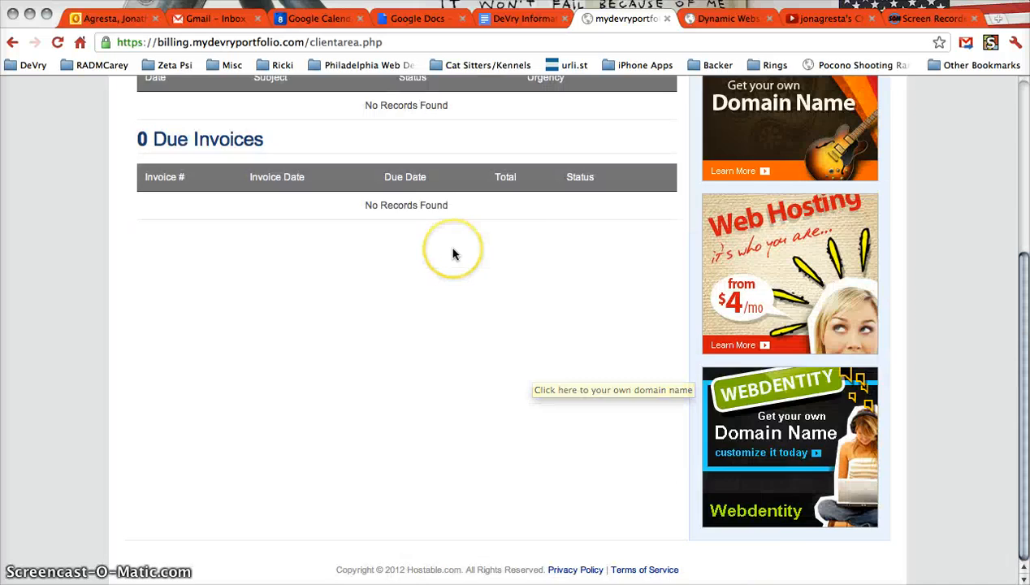
{"action": "scroll", "coordinate": [447, 247], "scroll_direction": "up", "scroll_amount": 5}
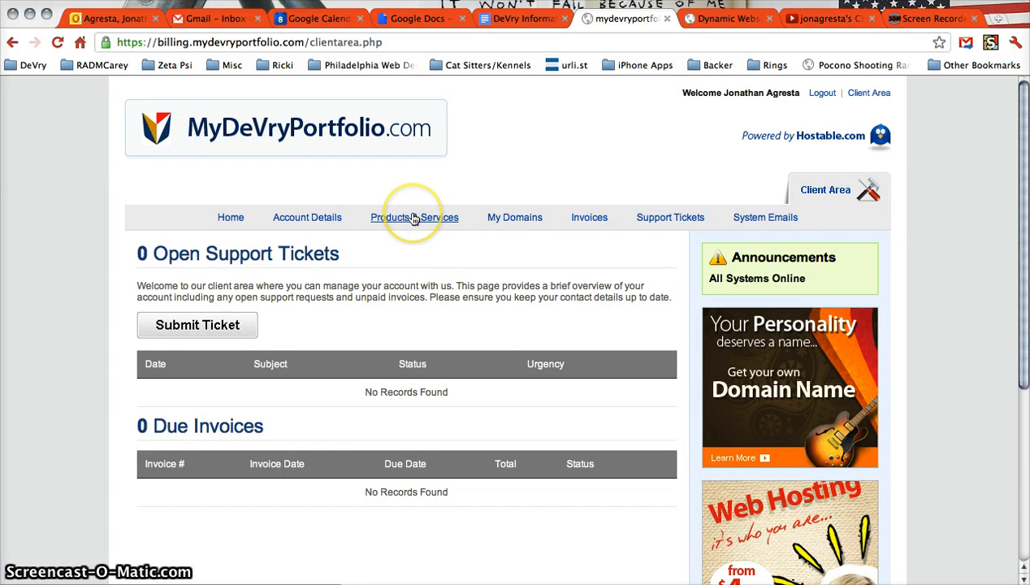
{"action": "left_click", "coordinate": [413, 218]}
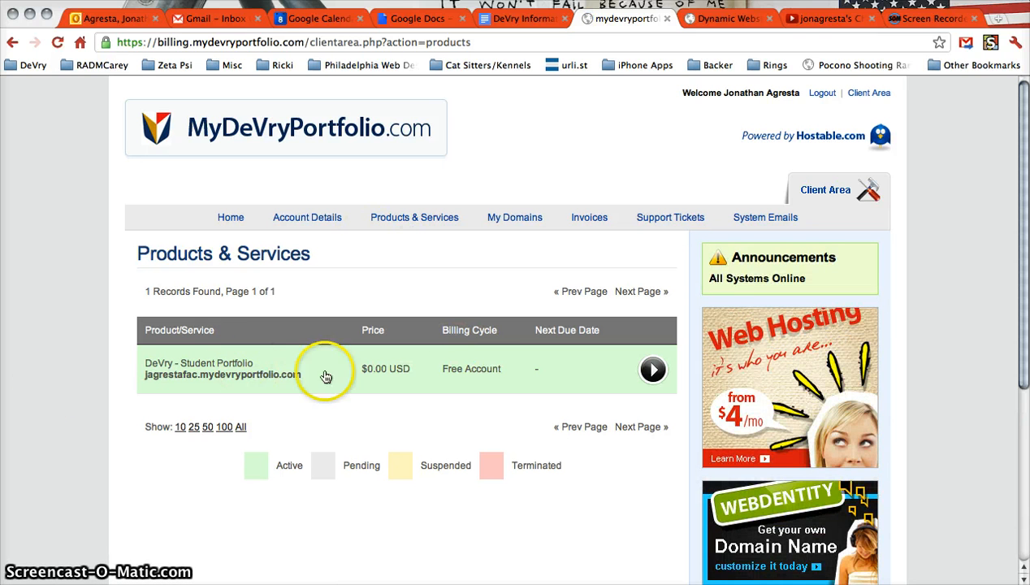
{"action": "left_click", "coordinate": [652, 369]}
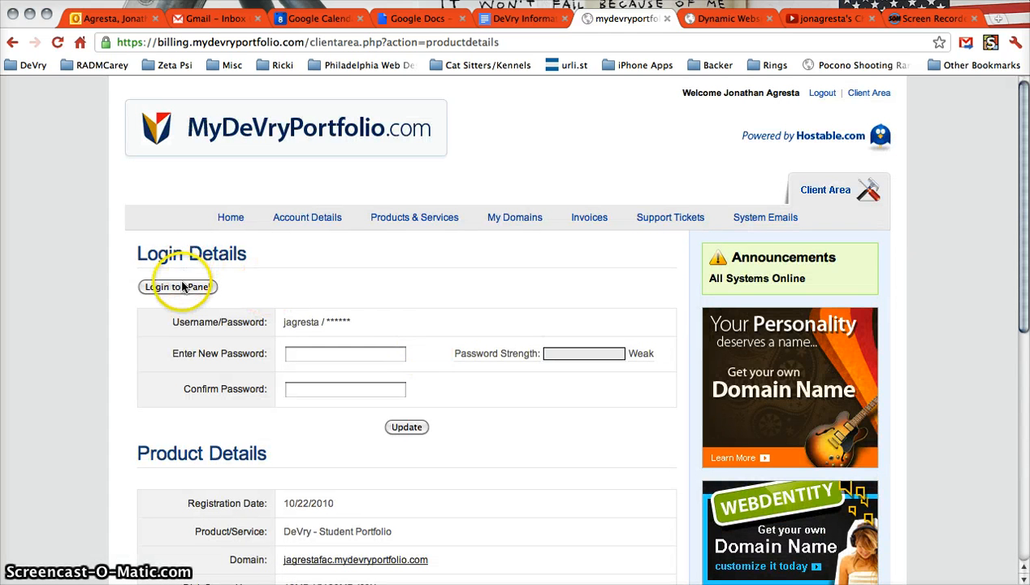
{"action": "left_click", "coordinate": [182, 289]}
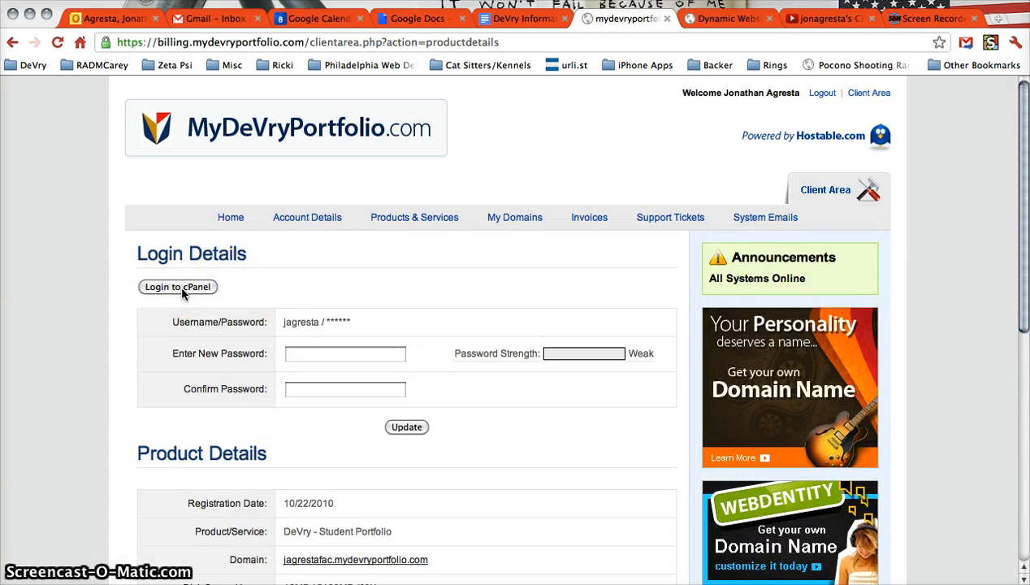
Use Login to cPanel on the Student Portfolio details page to open cPanel X
{"action": "left_click", "coordinate": [182, 290]}
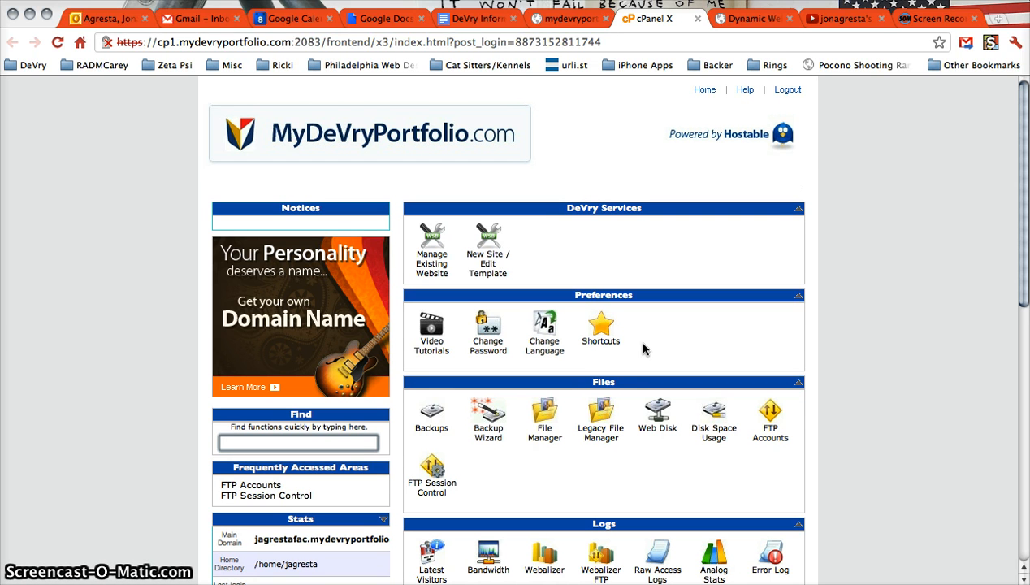
Open FTP Accounts and review the existing logins wbg410test and wbg410ice1
{"action": "left_click", "coordinate": [768, 428]}
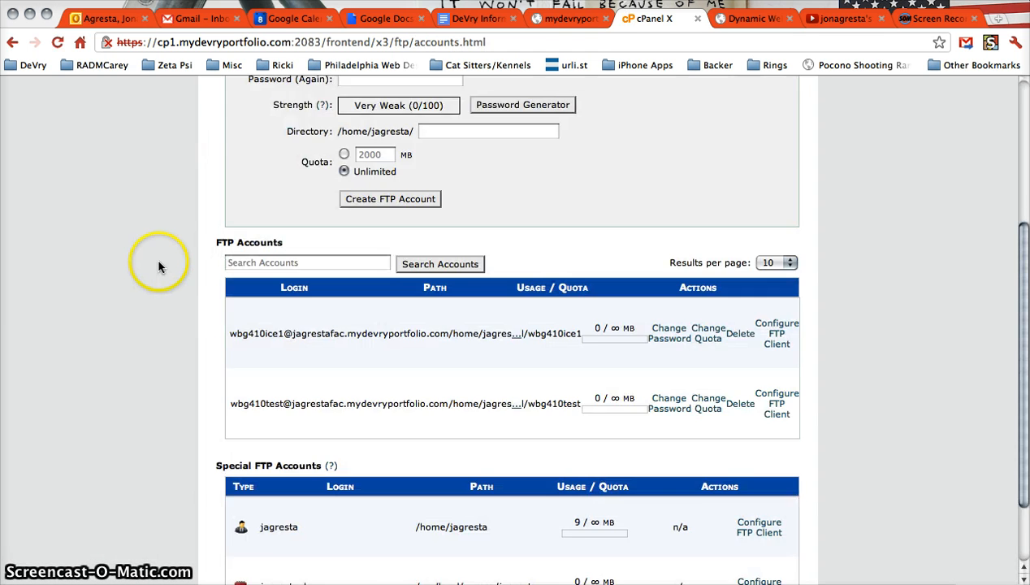
{"action": "scroll", "coordinate": [156, 262], "scroll_direction": "down", "scroll_amount": 5}
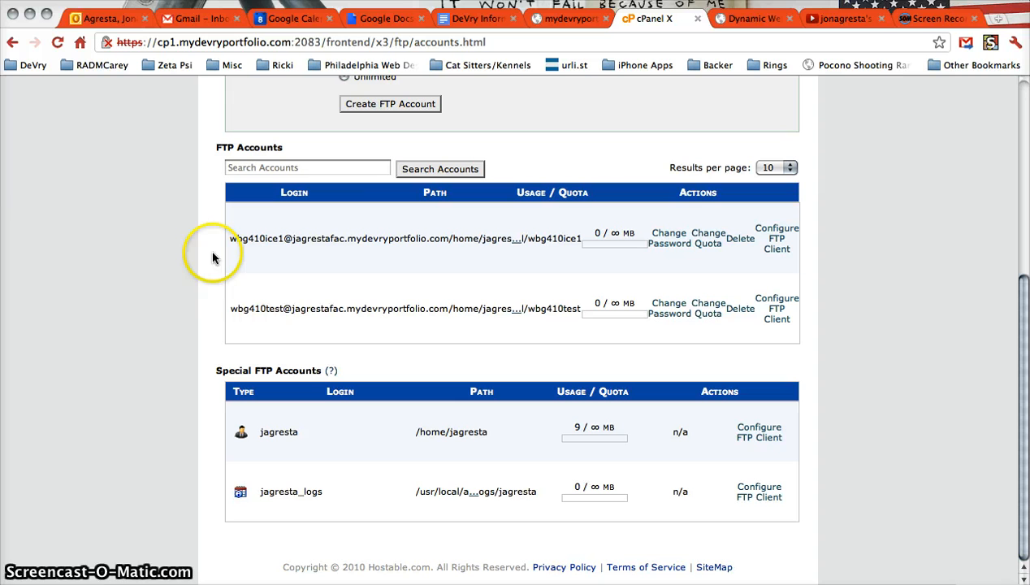
{"action": "triple_click", "coordinate": [315, 315]}
{"action": "triple_click", "coordinate": [316, 238]}
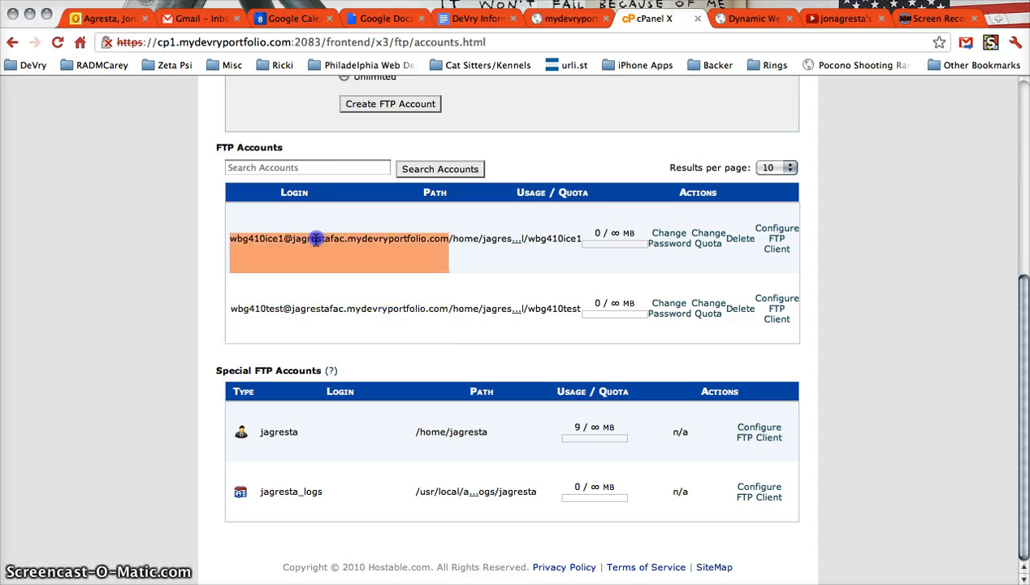
{"action": "scroll", "coordinate": [233, 284], "scroll_direction": "up", "scroll_amount": 2}
{"action": "scroll", "coordinate": [232, 284], "scroll_direction": "up", "scroll_amount": 2}
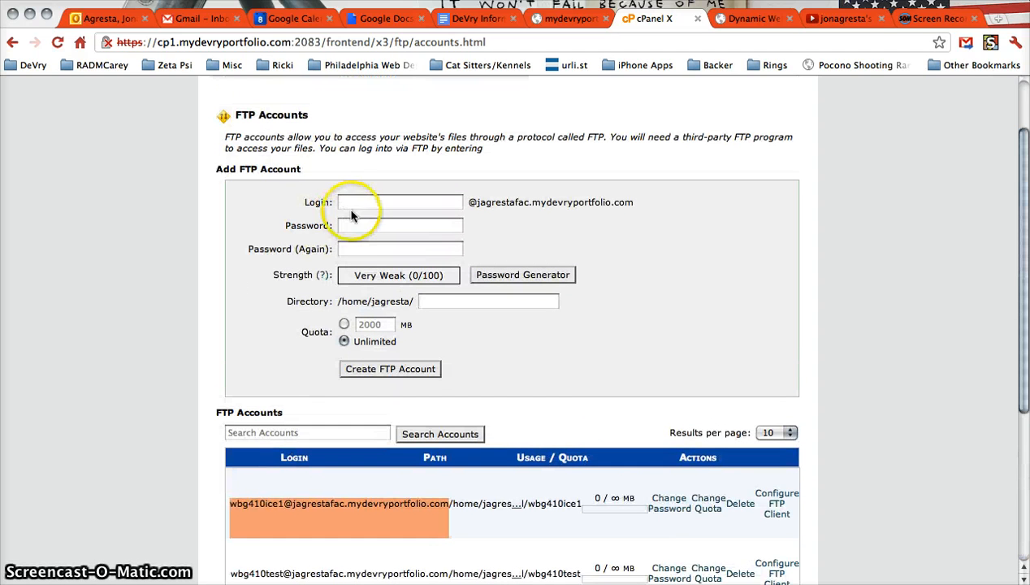
Enter wbg410ilab1example as the new FTP account's login
{"action": "left_click", "coordinate": [366, 205]}
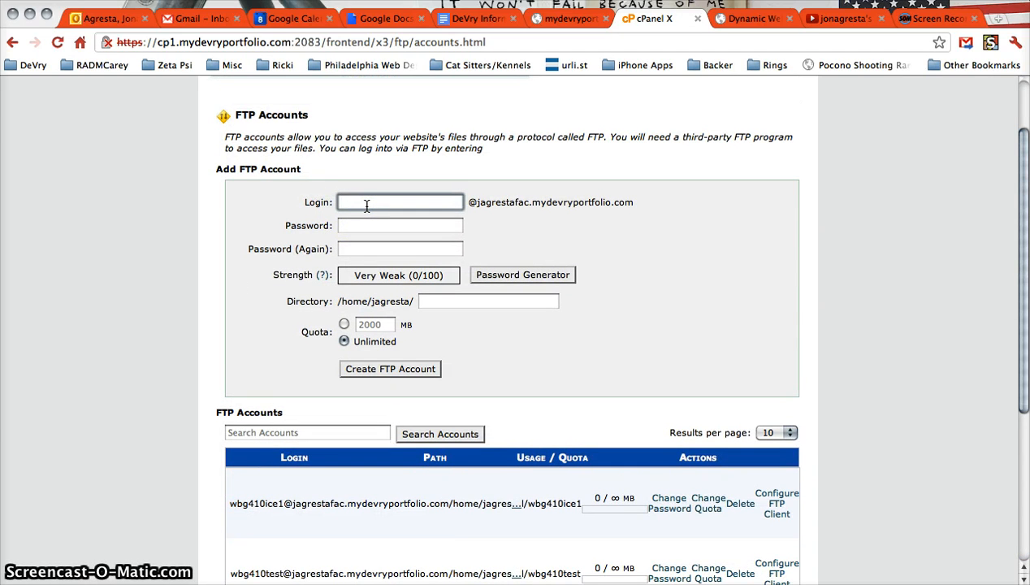
{"action": "type", "text": "wbg410"}
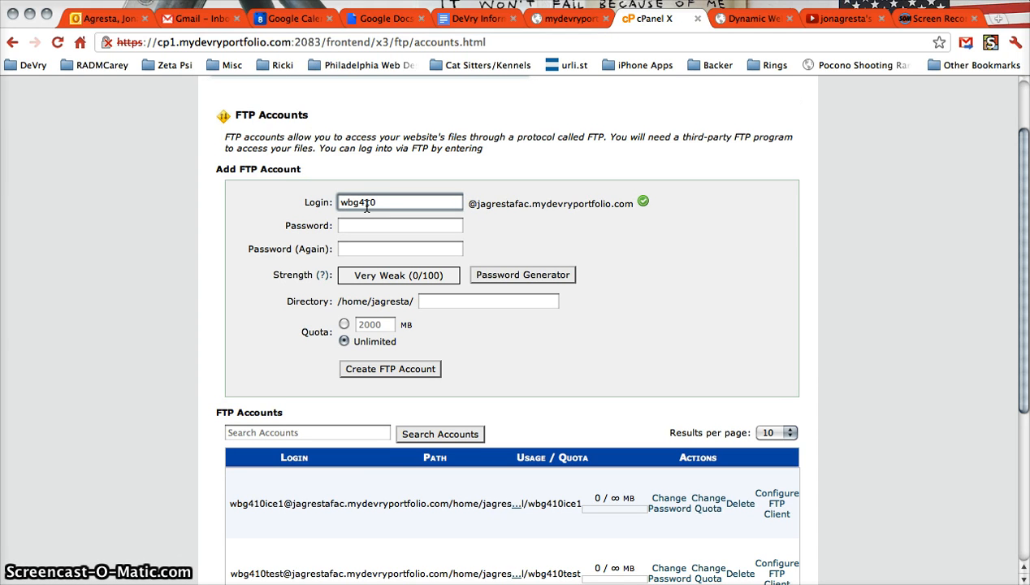
{"action": "type", "text": "iLa"}
{"action": "key", "text": "BackSpace"}
{"action": "key", "text": "BackSpace"}
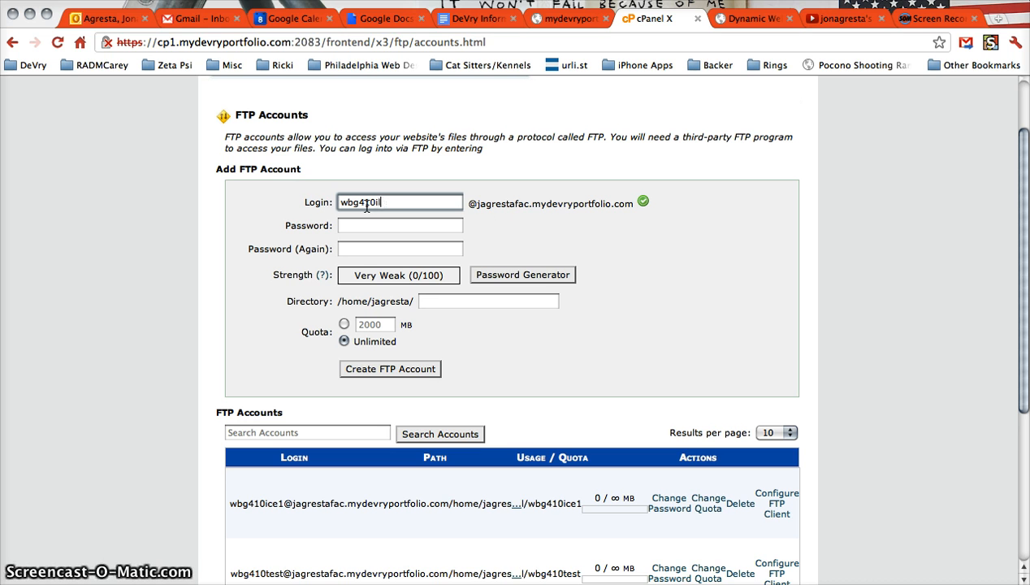
{"action": "type", "text": "lab1e"}
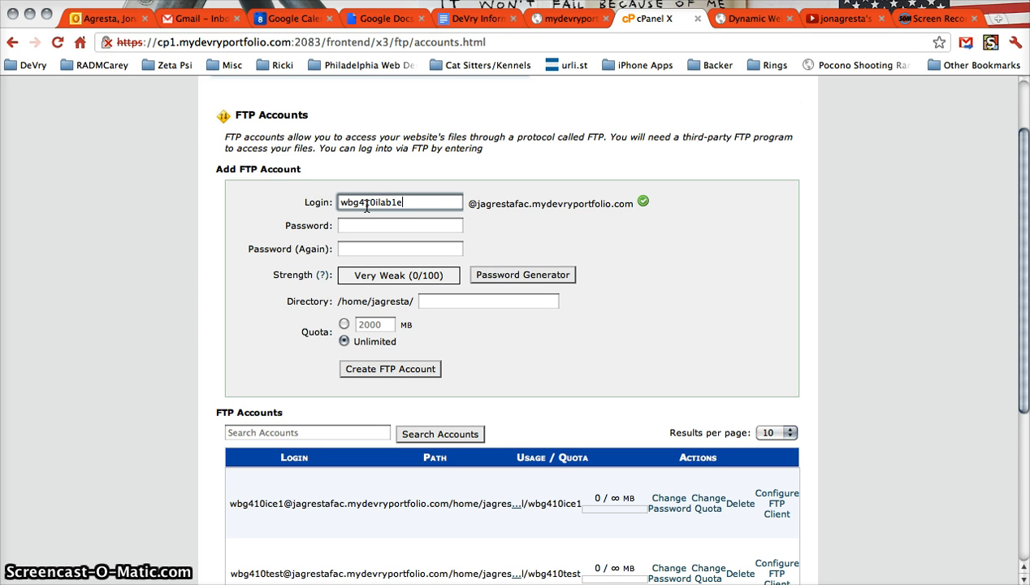
{"action": "type", "text": "xample"}
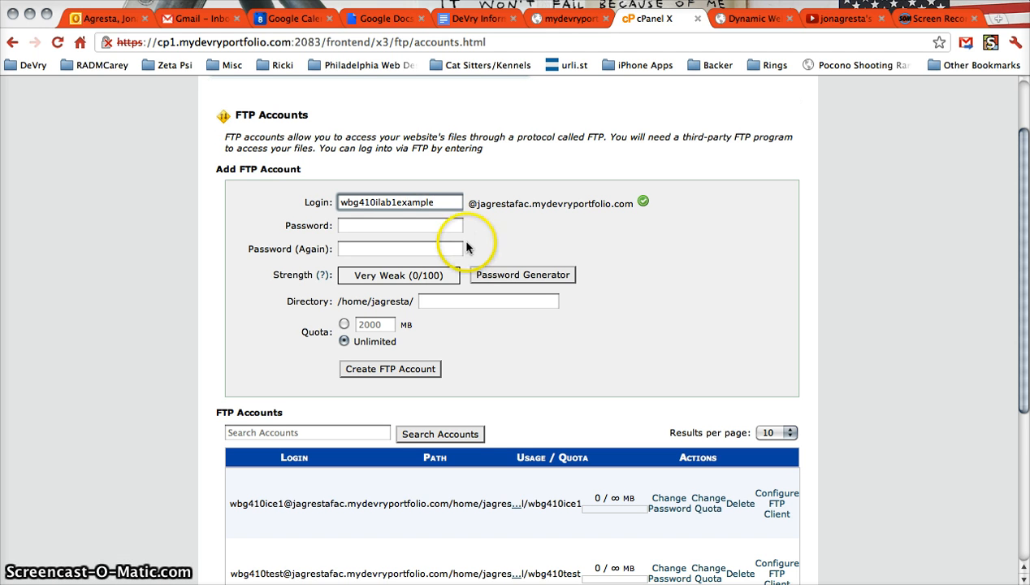
{"action": "double_click", "coordinate": [418, 207]}
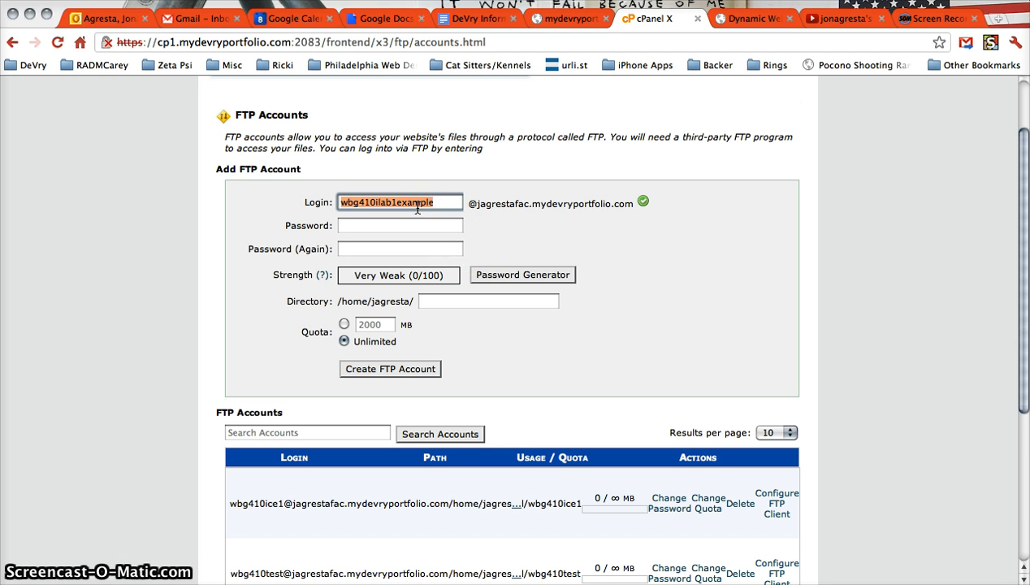
Set and confirm the password, keep the public_html directory and unlimited quota, and create the account
{"action": "left_click", "coordinate": [405, 226]}
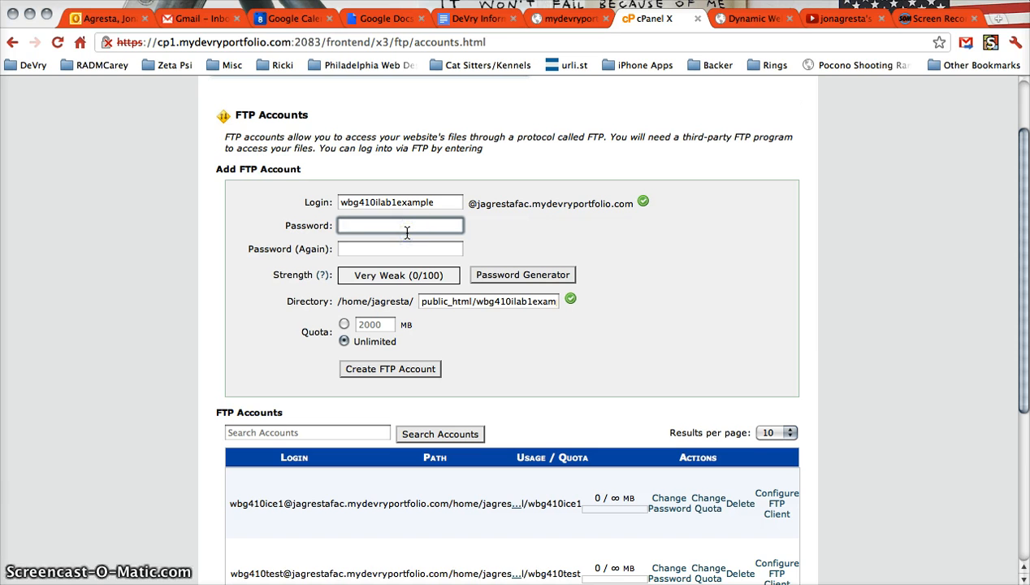
{"action": "type", "text": "pa"}
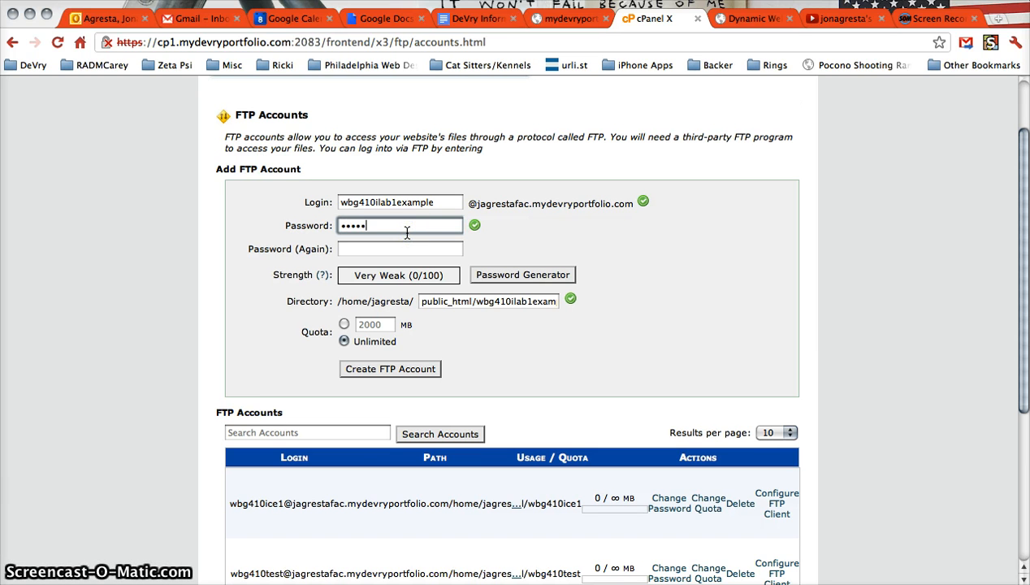
{"action": "type", "text": "ssword"}
{"action": "key", "text": "Tab"}
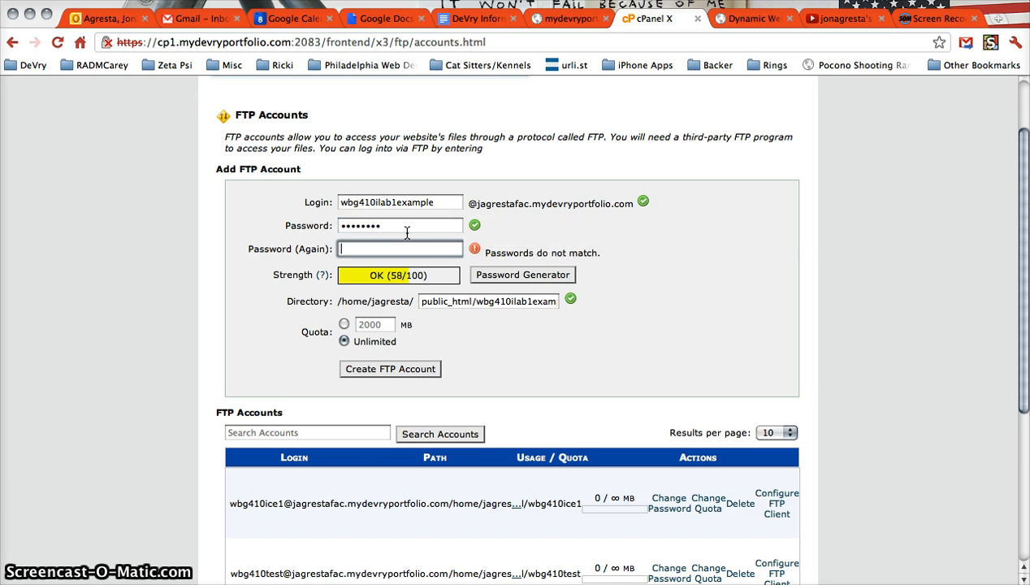
{"action": "type", "text": "p"}
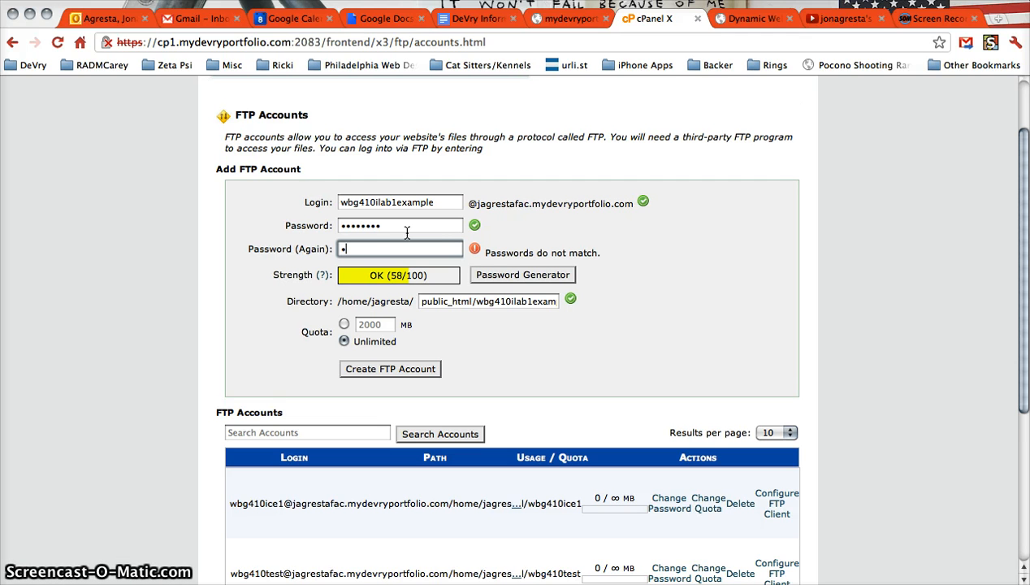
{"action": "type", "text": "assword"}
{"action": "key", "text": "Tab"}
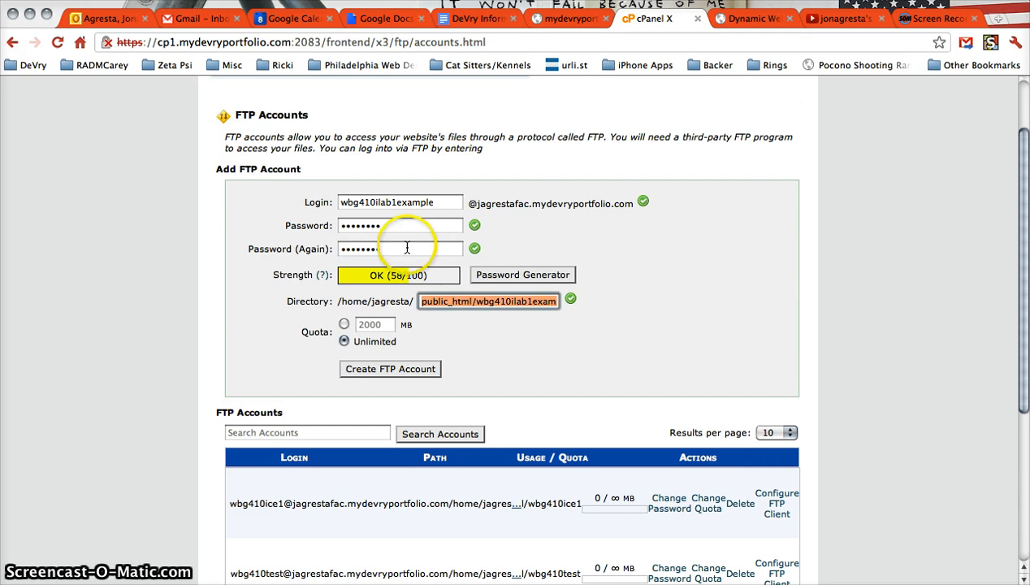
{"action": "left_click", "coordinate": [463, 311]}
{"action": "left_click_drag", "start_coordinate": [477, 301], "coordinate": [594, 301]}
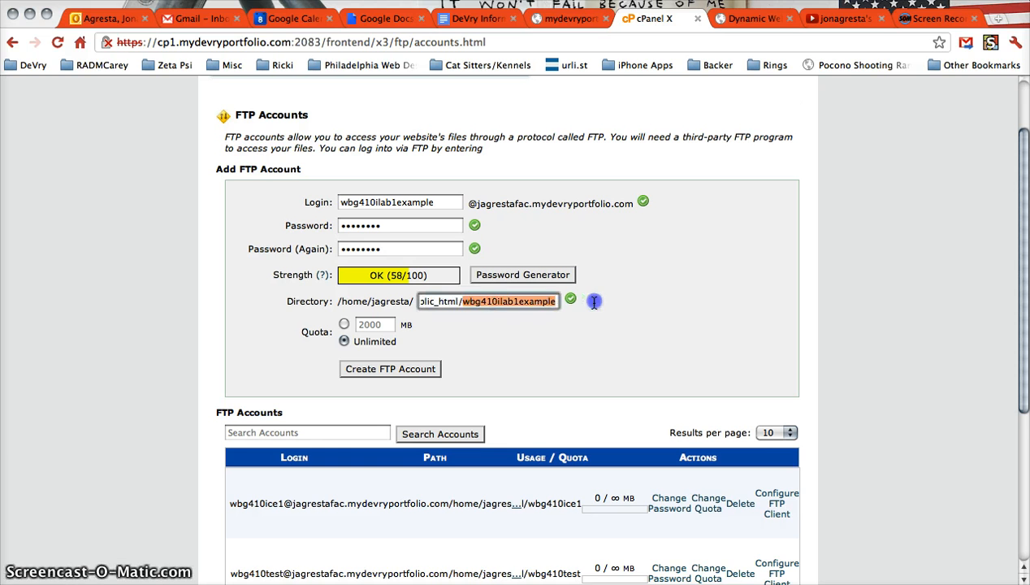
{"action": "left_click", "coordinate": [527, 301]}
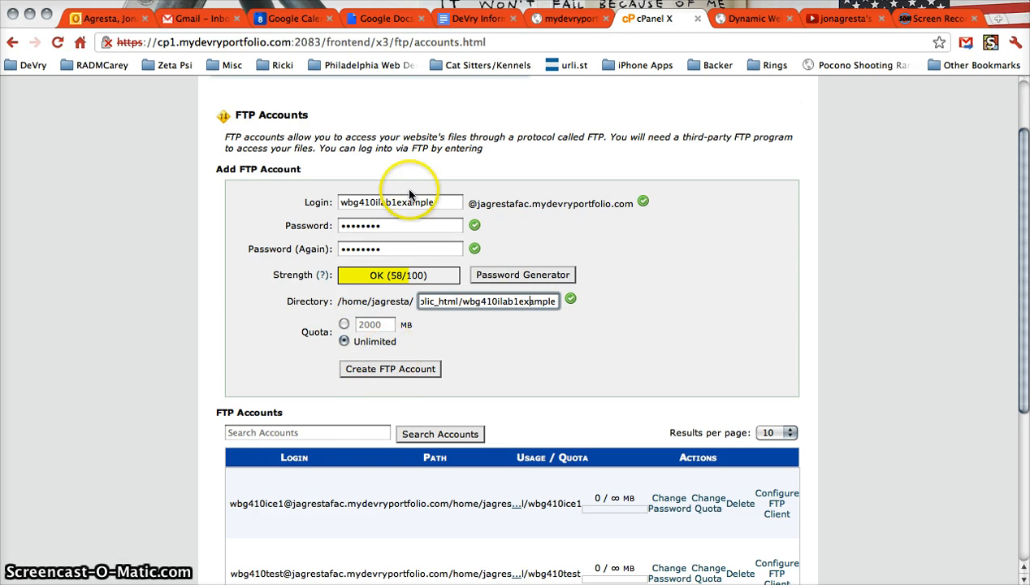
{"action": "left_click", "coordinate": [410, 370]}
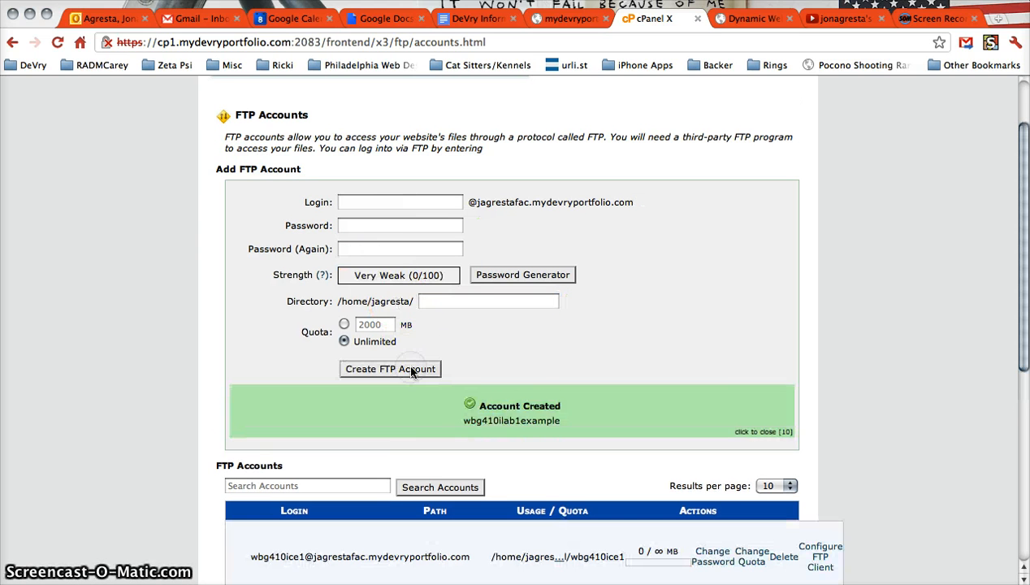
View the FTP client configuration of the first listed FTP account
{"action": "scroll", "coordinate": [419, 386], "scroll_direction": "down", "scroll_amount": 2}
{"action": "scroll", "coordinate": [420, 386], "scroll_direction": "down", "scroll_amount": 5}
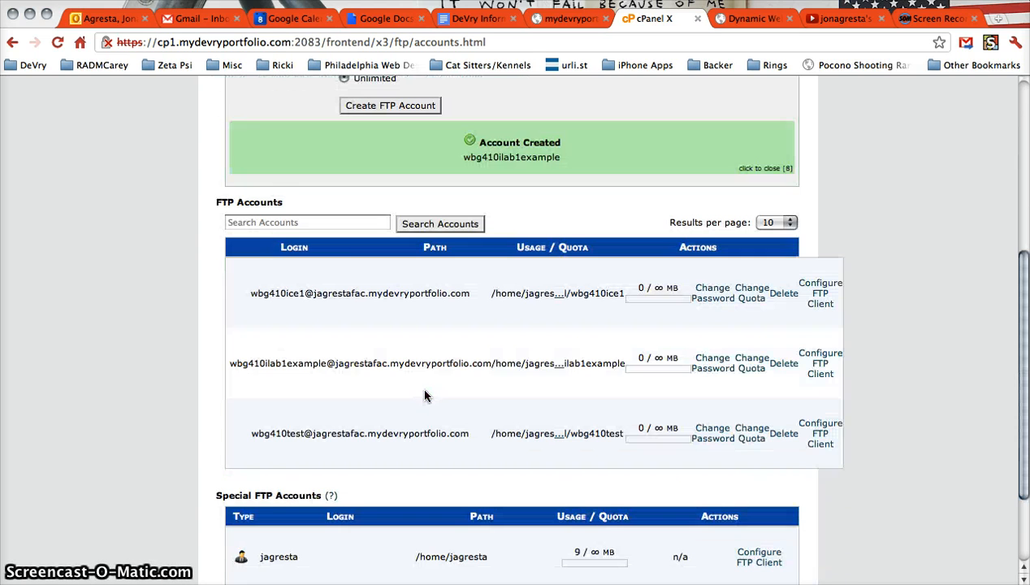
{"action": "left_click", "coordinate": [820, 302]}
{"action": "scroll", "coordinate": [514, 353], "scroll_direction": "down", "scroll_amount": 1}
{"action": "scroll", "coordinate": [514, 354], "scroll_direction": "down", "scroll_amount": 1}
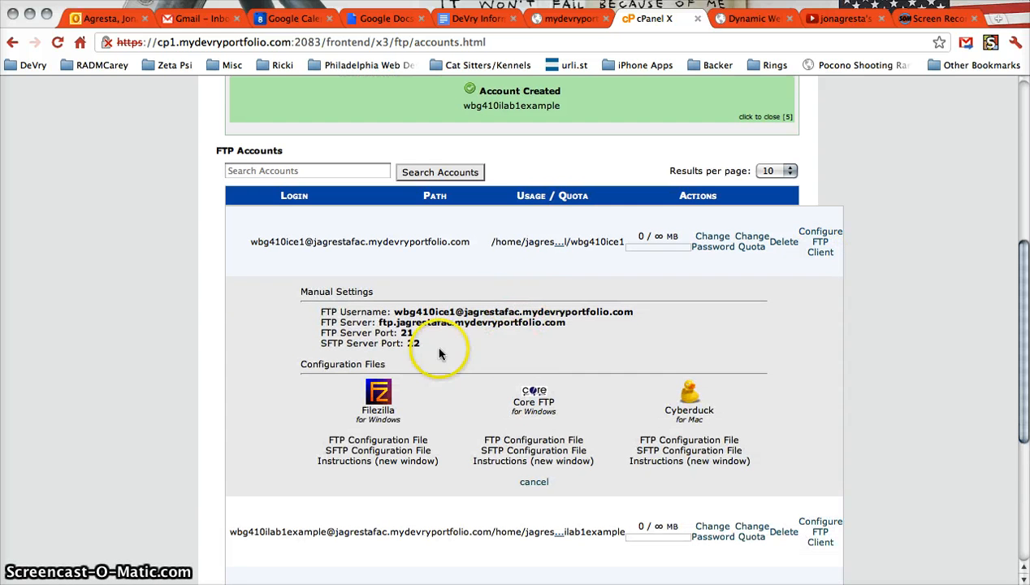
{"action": "left_click_drag", "start_coordinate": [437, 345], "coordinate": [317, 313]}
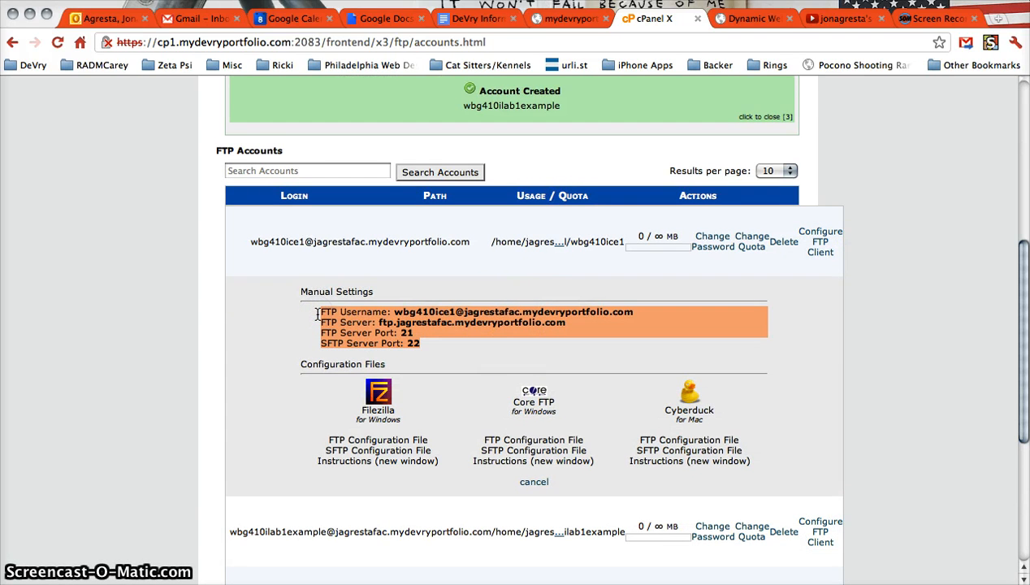
{"action": "left_click", "coordinate": [881, 305]}
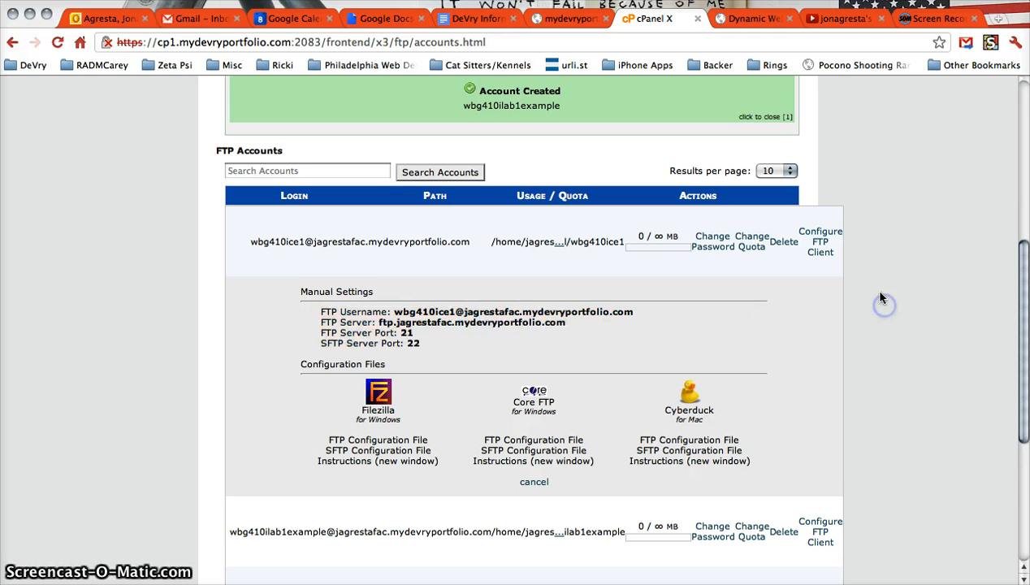
Show wbg410ilab1example's client settings and select its four manual settings lines
{"action": "scroll", "coordinate": [831, 278], "scroll_direction": "down", "scroll_amount": 2}
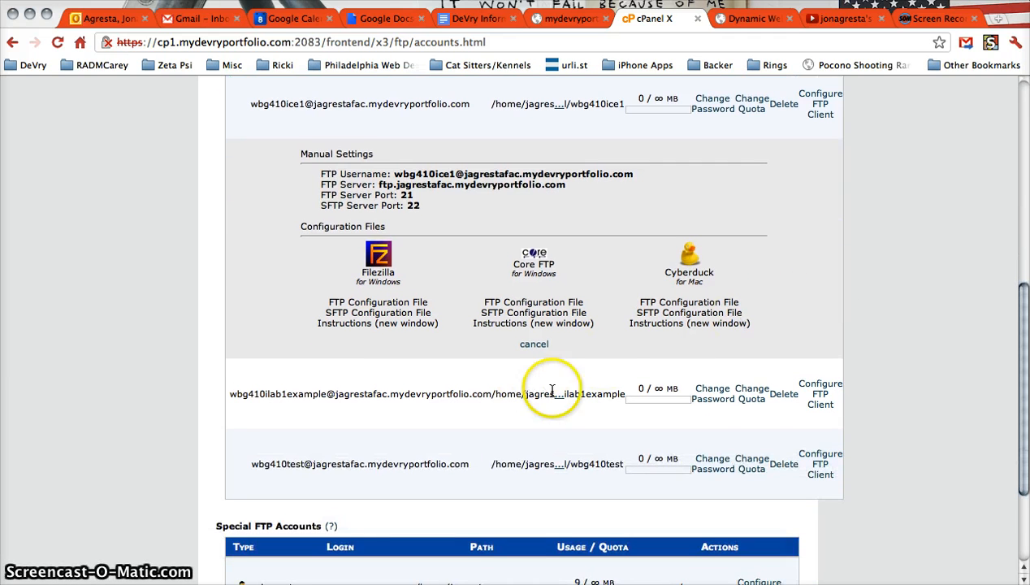
{"action": "left_click", "coordinate": [819, 396]}
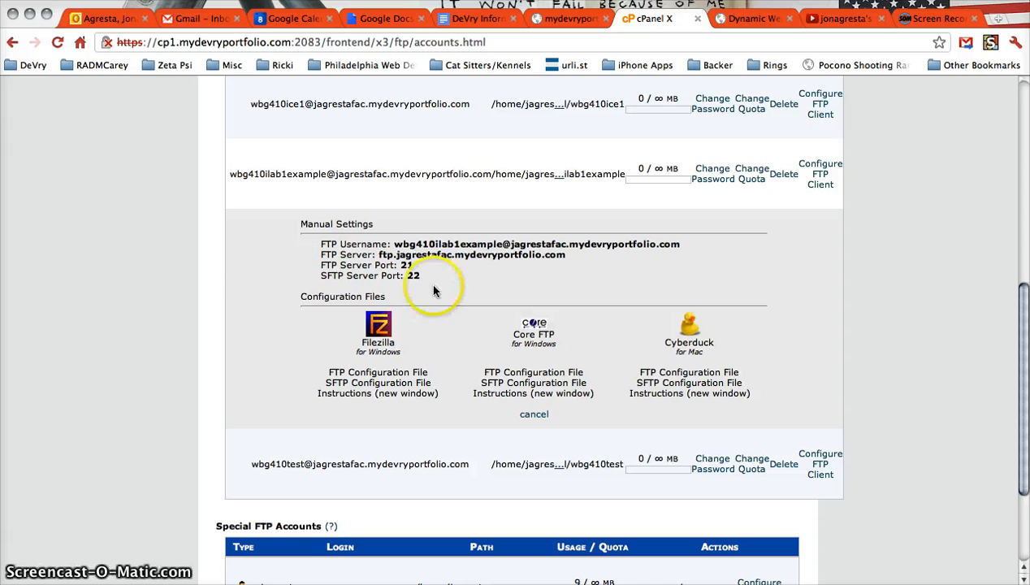
{"action": "left_click_drag", "start_coordinate": [425, 278], "coordinate": [323, 243]}
{"action": "key", "text": "super+c"}
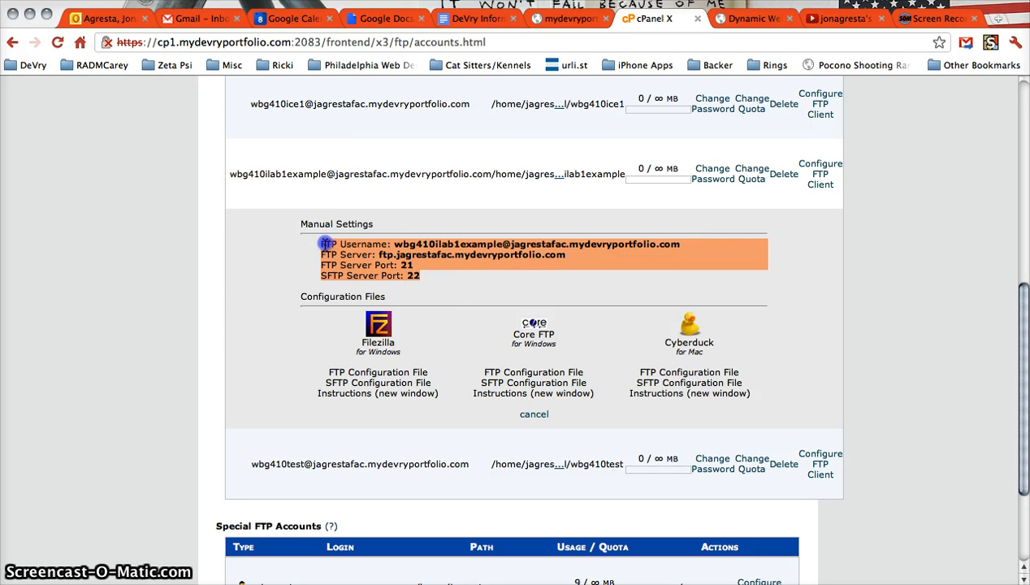
Paste the FTP username, server and ports 21/22 into Document2 and add the account password
{"action": "key", "text": "super+Tab"}
{"action": "key", "text": "super+Tab"}
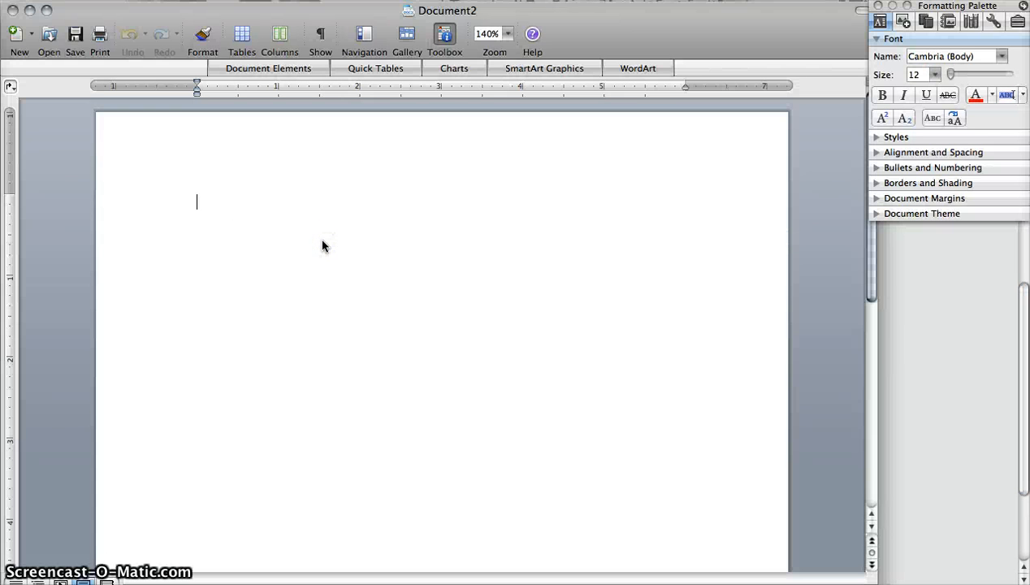
{"action": "key", "text": "super+v"}
{"action": "left_click", "coordinate": [340, 252]}
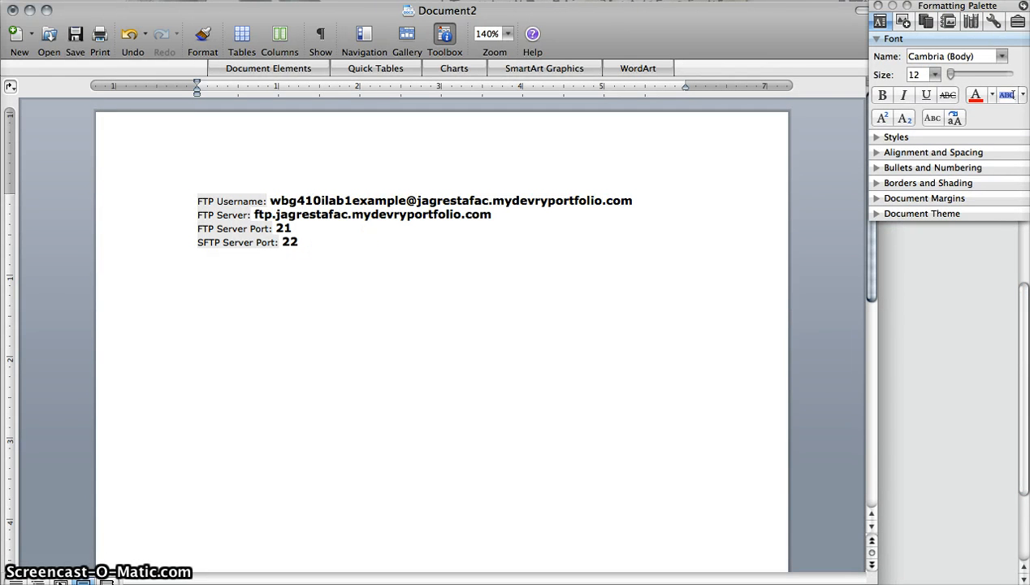
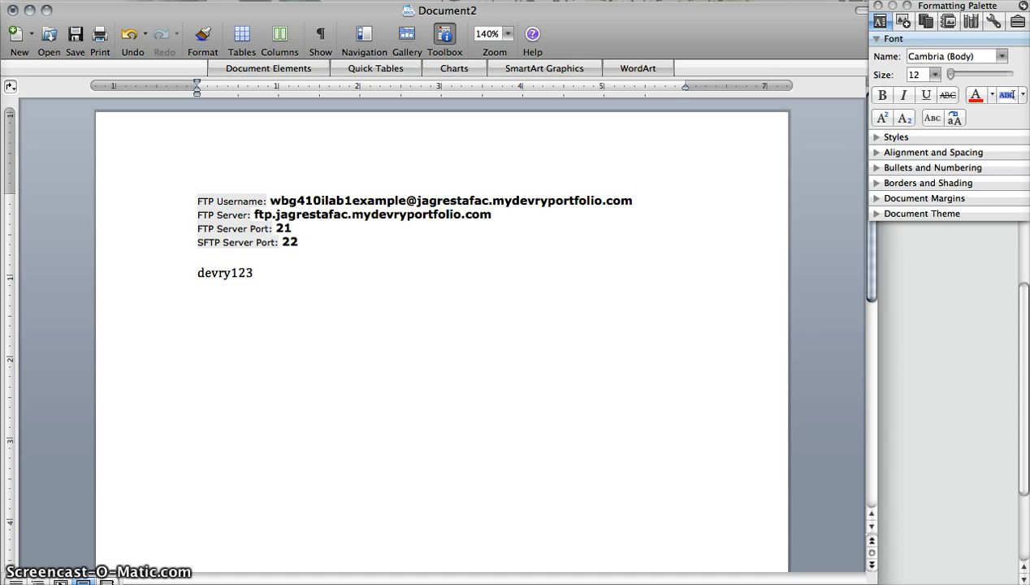
{"action": "left_click", "coordinate": [346, 264]}
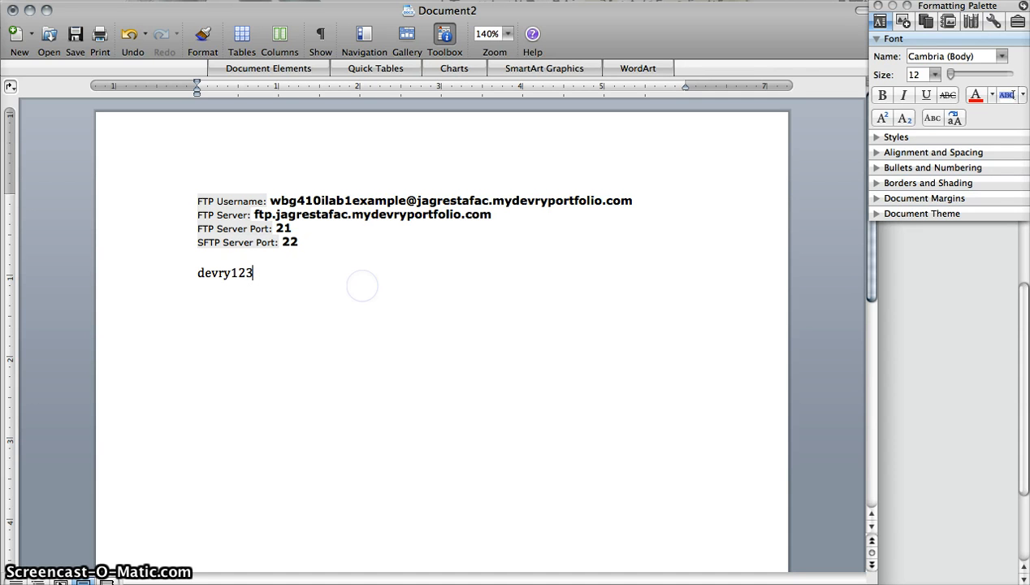
{"action": "left_click", "coordinate": [352, 339]}
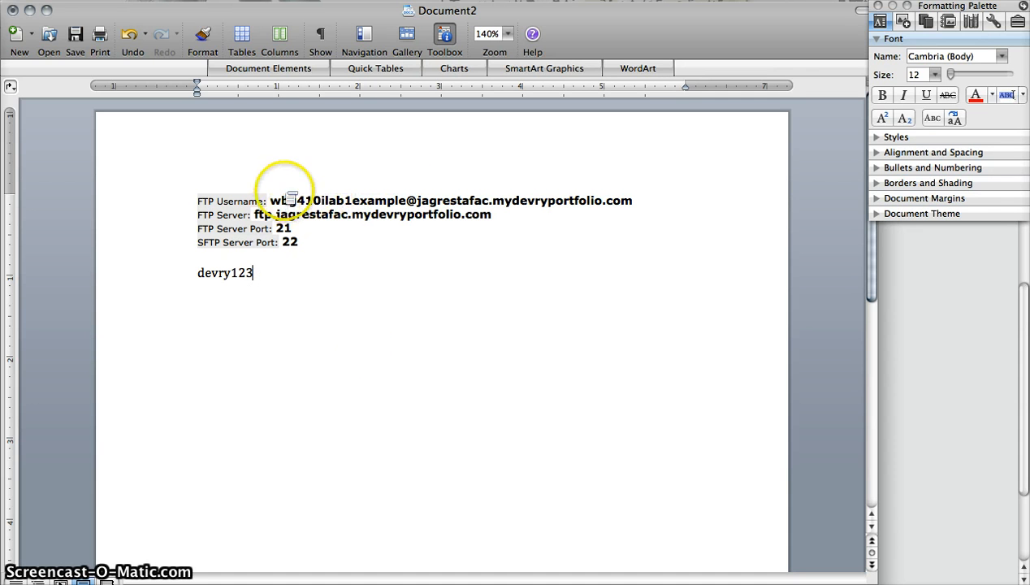
{"action": "left_click_drag", "start_coordinate": [271, 199], "coordinate": [614, 199]}
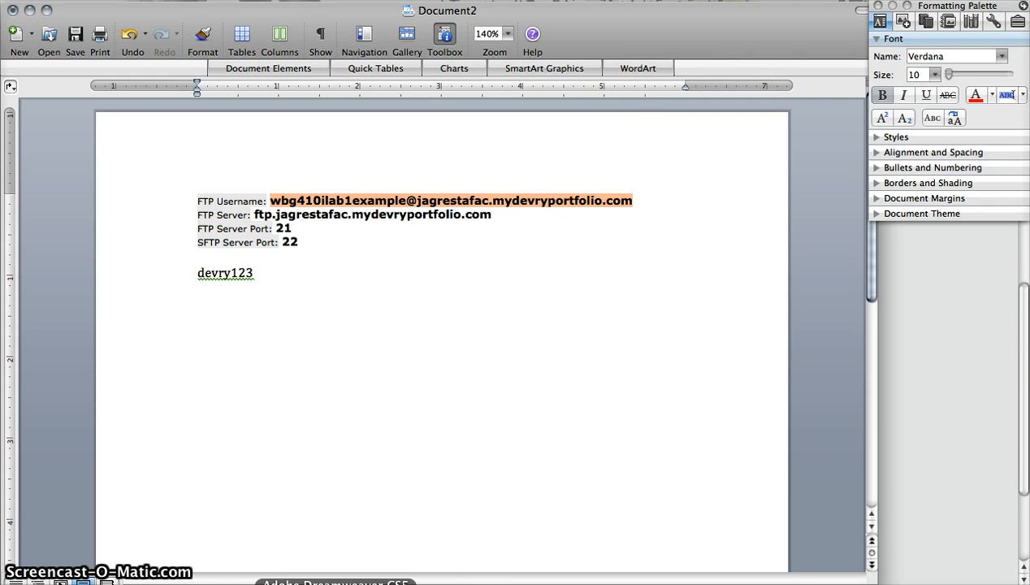
{"action": "left_click", "coordinate": [335, 584]}
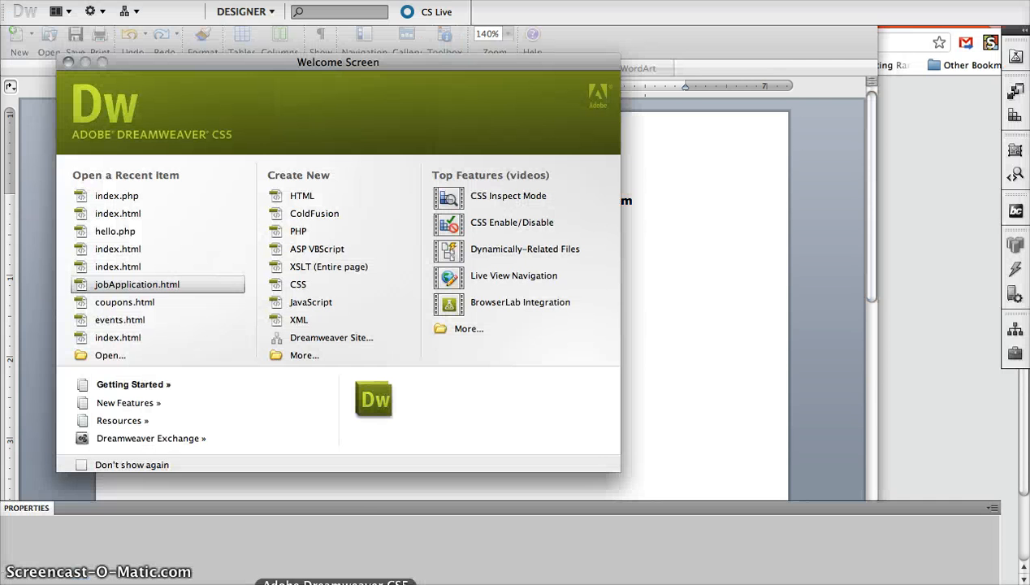
Start a new Dreamweaver site and begin typing the site name 'WBG 41'
{"action": "left_click", "coordinate": [365, 346]}
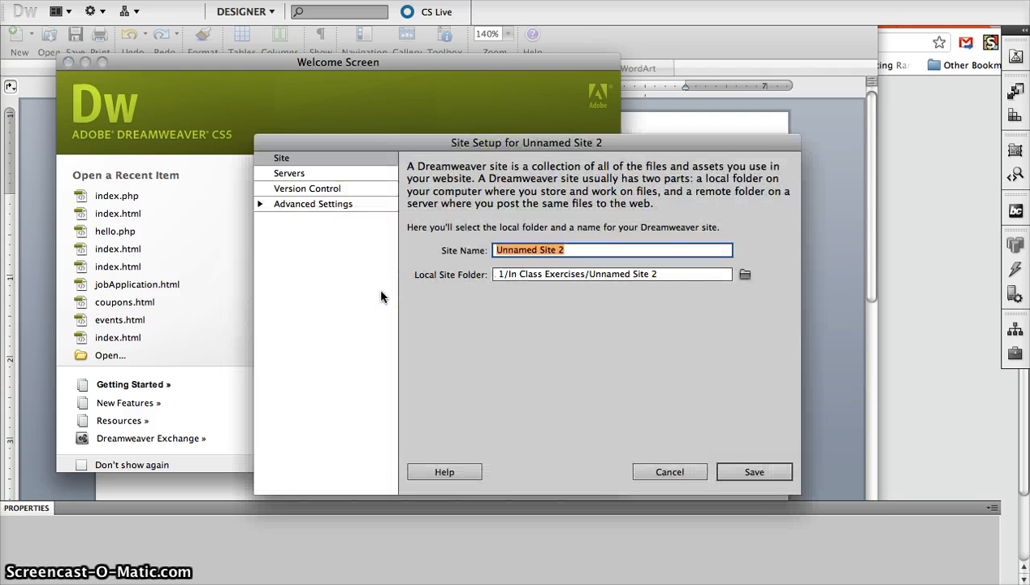
{"action": "type", "text": "WBG 410 iLab 1 Example"}
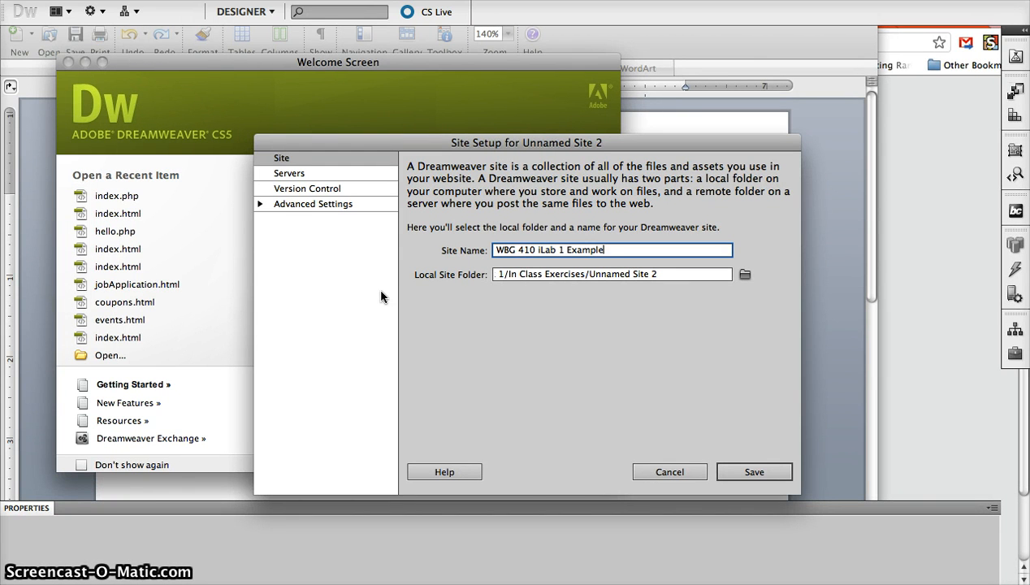
Set the local site folder to a new WBG410iLab1Example folder in DeVry > Session B > WBG 410 > Week 1
{"action": "left_click", "coordinate": [744, 275]}
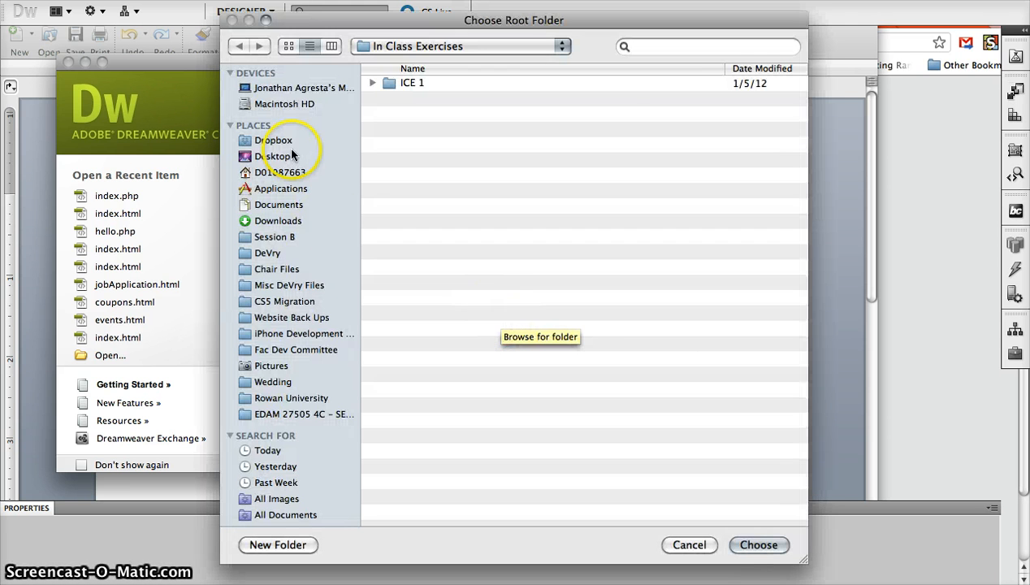
{"action": "left_click", "coordinate": [267, 253]}
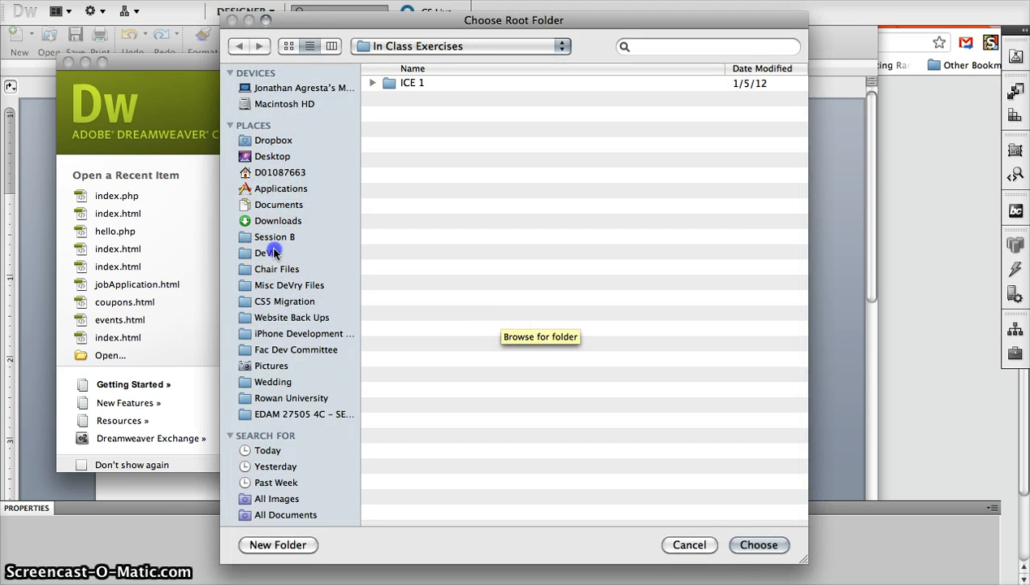
{"action": "left_click", "coordinate": [281, 236]}
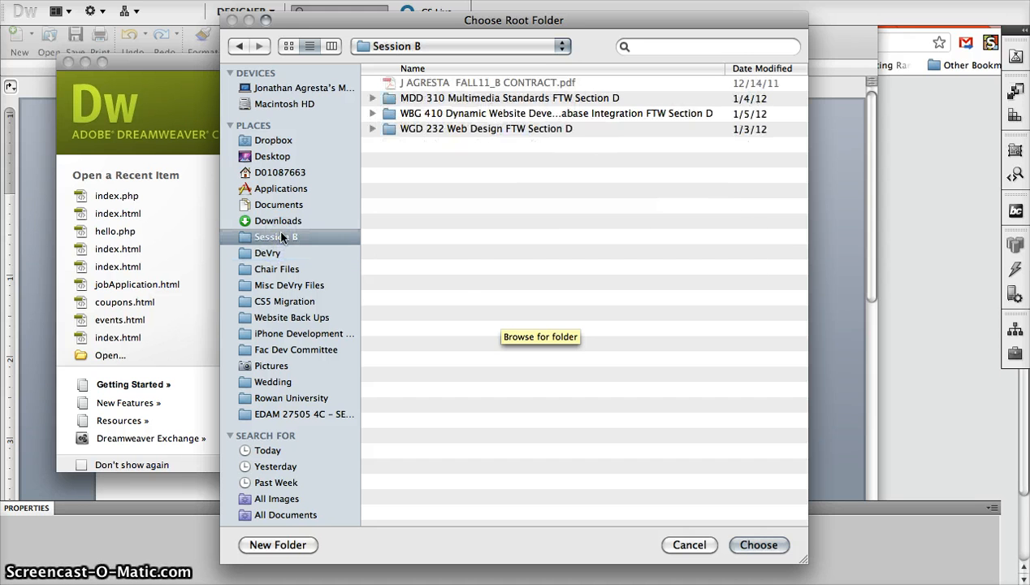
{"action": "double_click", "coordinate": [452, 120]}
{"action": "double_click", "coordinate": [429, 97]}
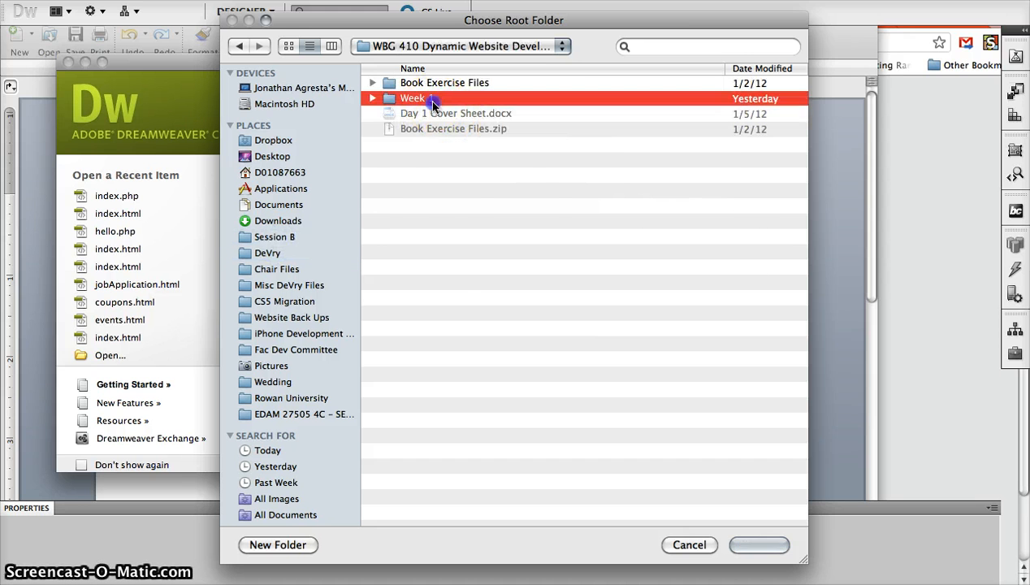
{"action": "left_click", "coordinate": [277, 545]}
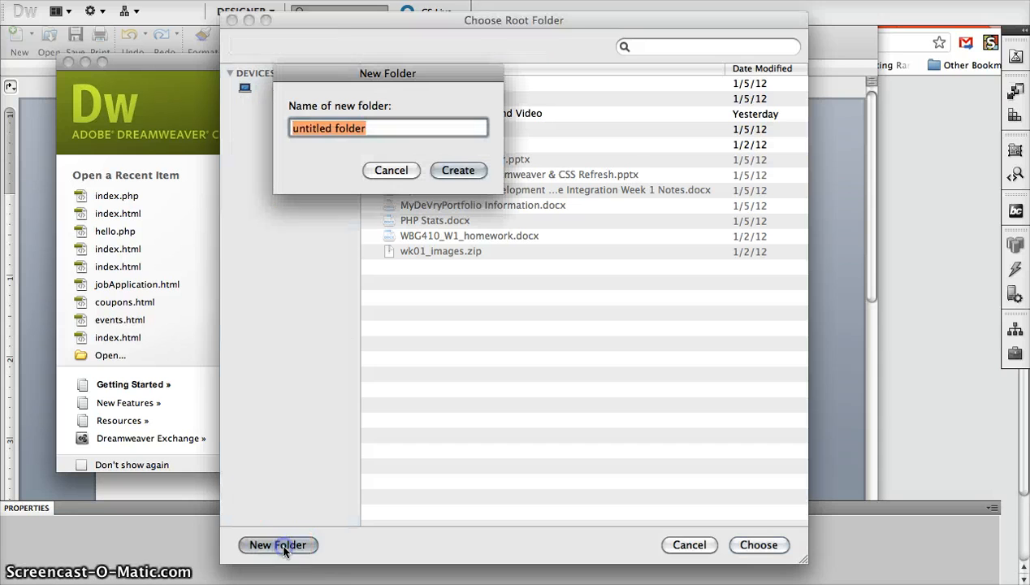
{"action": "type", "text": "WBG410iL"}
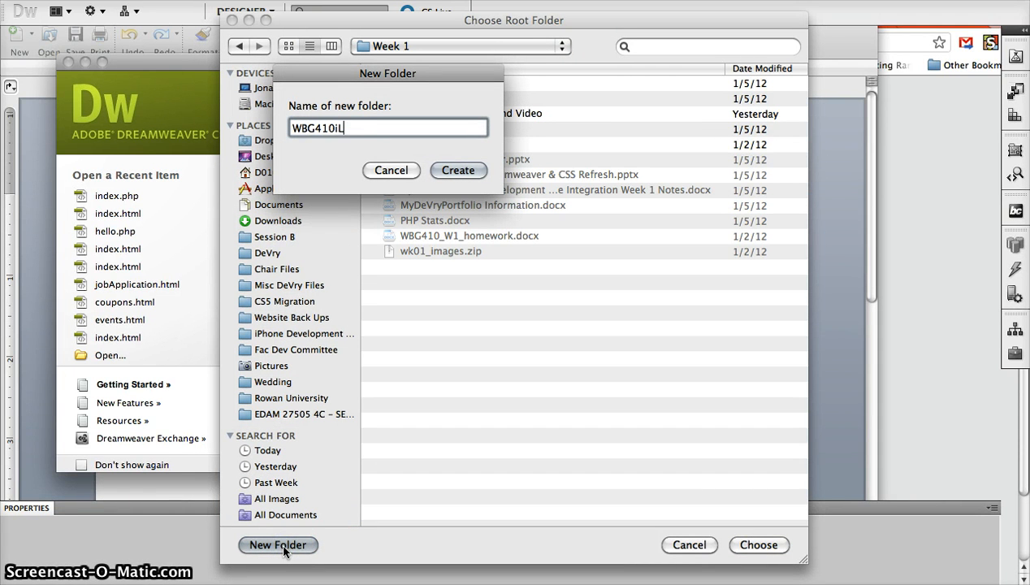
{"action": "type", "text": "ab1Example"}
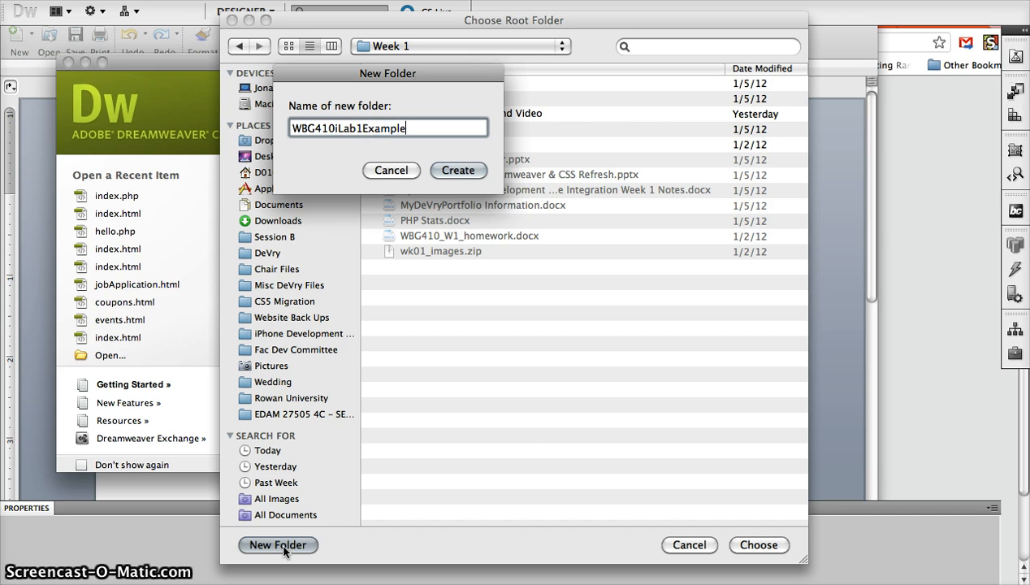
{"action": "key", "text": "super+a"}
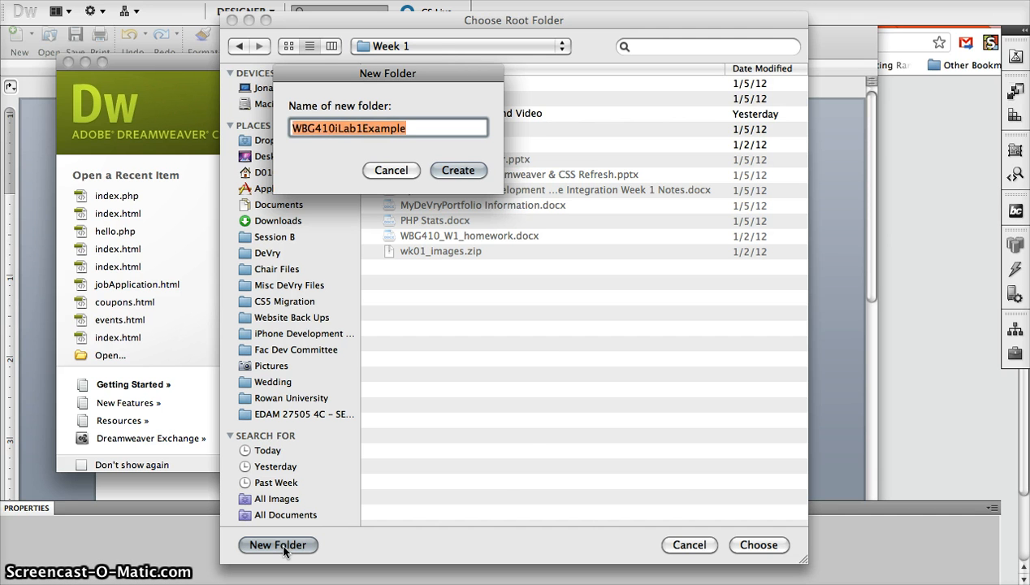
{"action": "left_click", "coordinate": [458, 170]}
{"action": "left_click", "coordinate": [756, 544]}
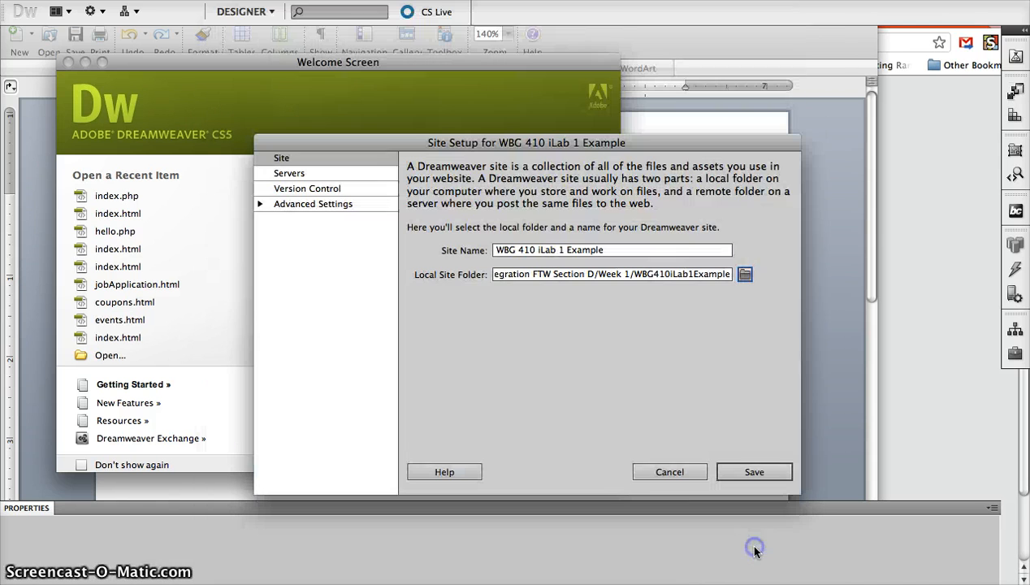
Add a server named 'WBG 410 iLab 1 Example' in the site's Servers list
{"action": "left_click", "coordinate": [290, 175]}
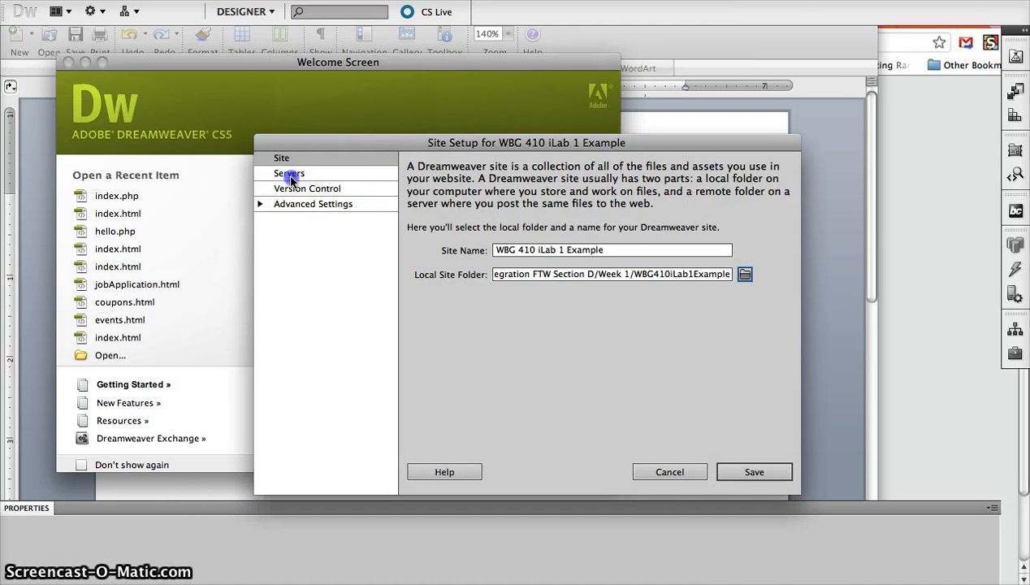
{"action": "left_click", "coordinate": [416, 403]}
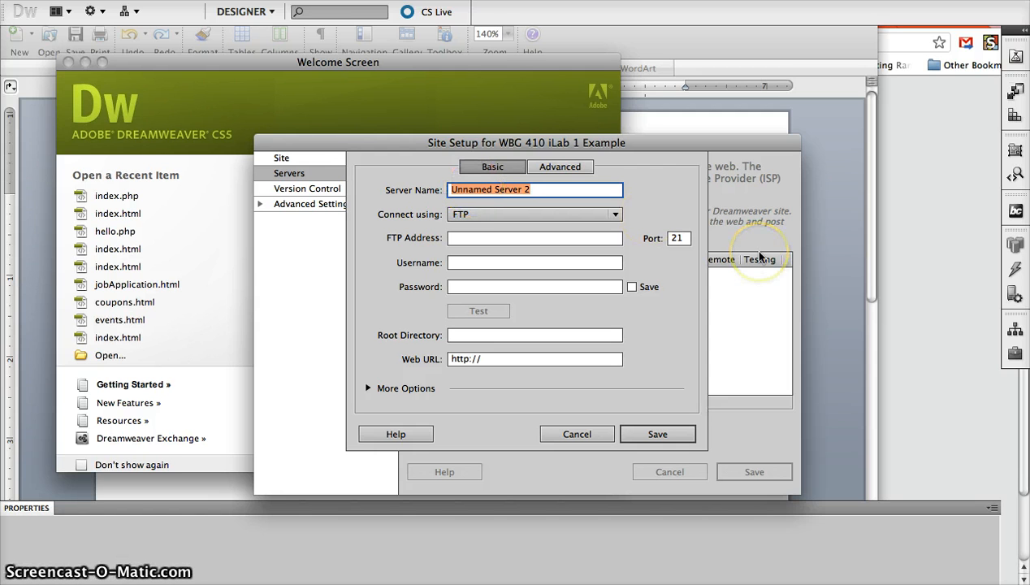
{"action": "type", "text": "WBG 41"}
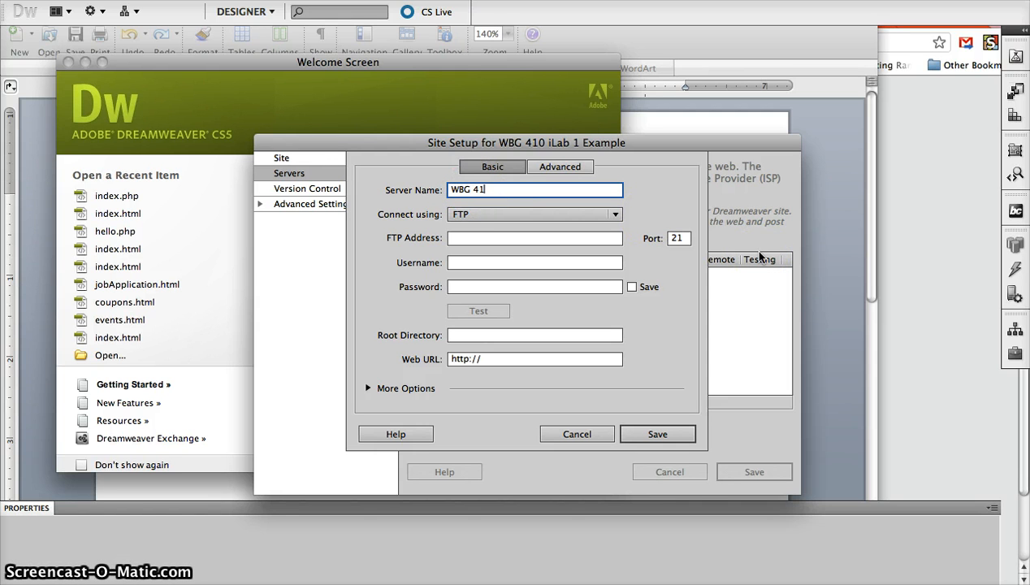
{"action": "type", "text": "0 iLab 1 E"}
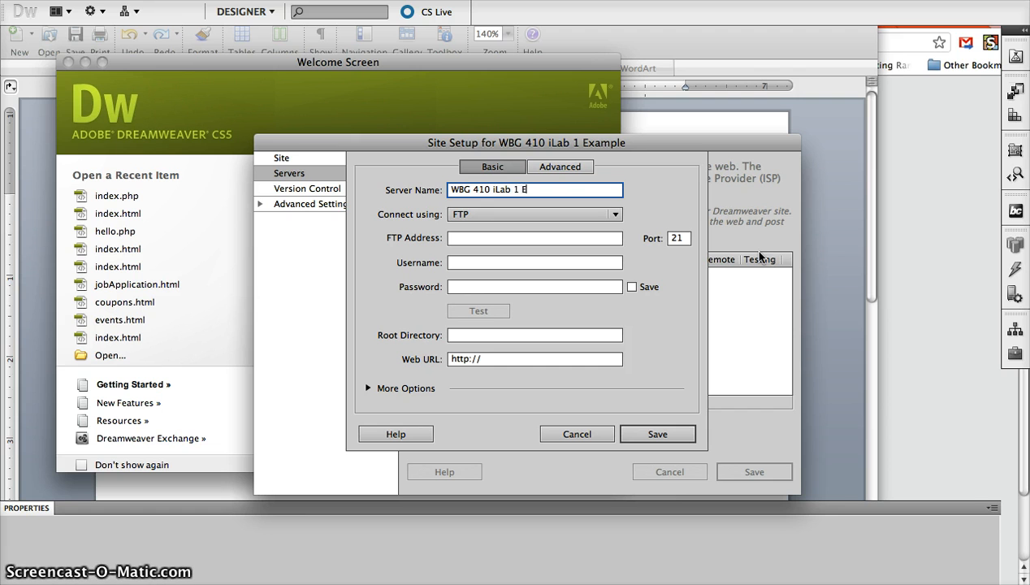
{"action": "type", "text": "xample"}
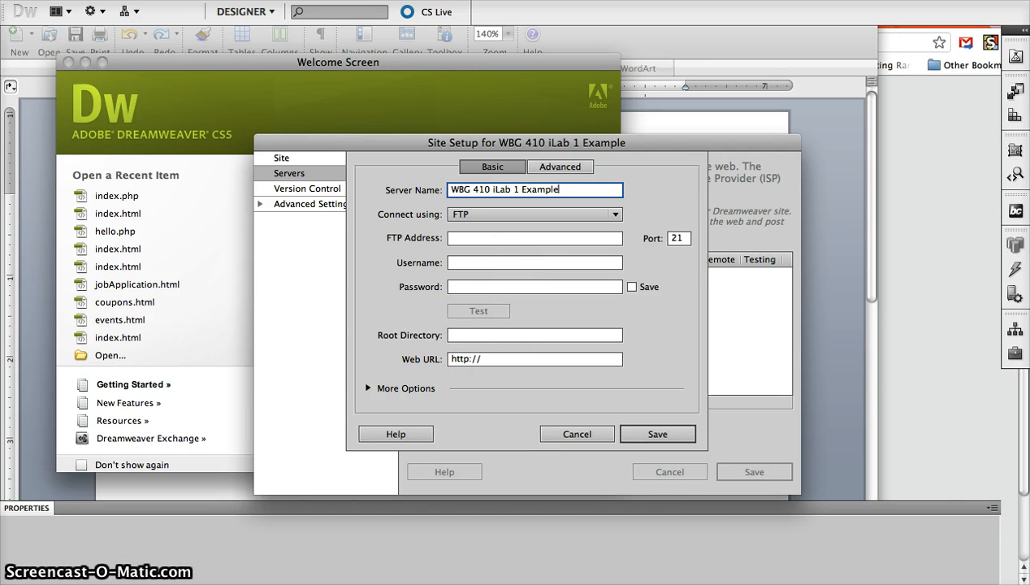
{"action": "key", "text": "super+Tab"}
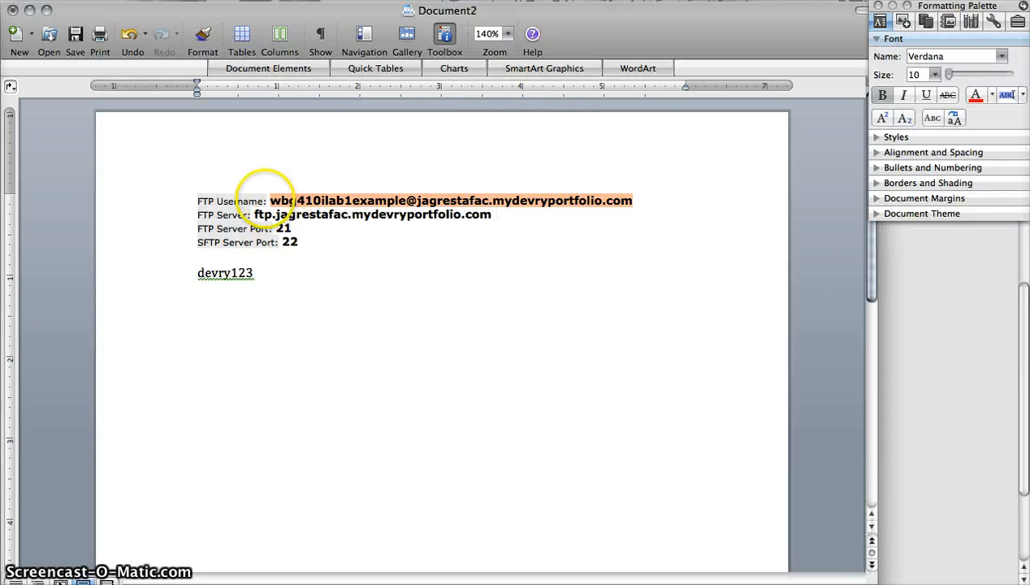
Copy the FTP server address from the notes into the FTP Address field
{"action": "left_click_drag", "start_coordinate": [254, 214], "coordinate": [506, 216]}
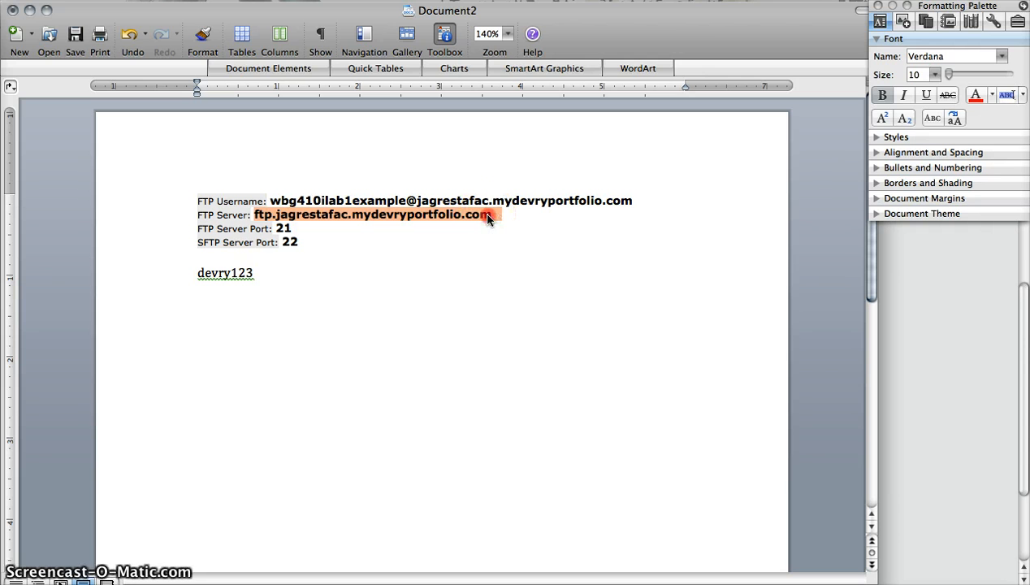
{"action": "right_click", "coordinate": [487, 215]}
{"action": "left_click", "coordinate": [514, 262]}
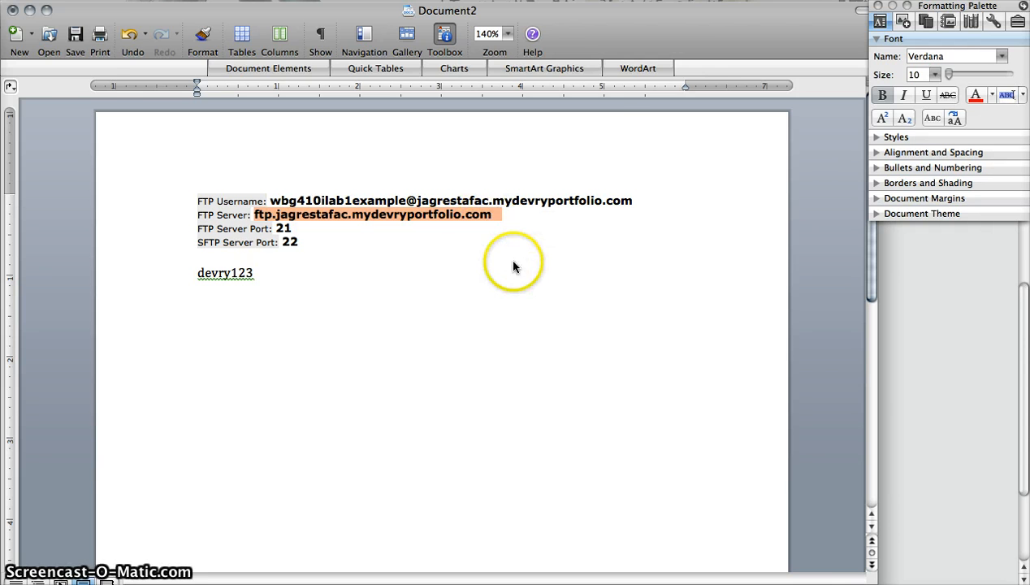
{"action": "key", "text": "super+Tab"}
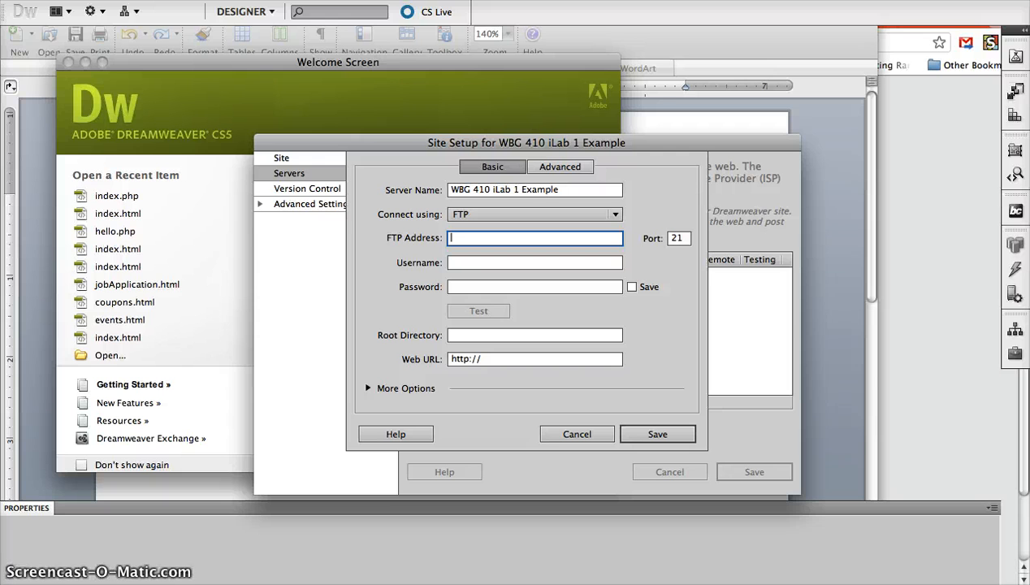
{"action": "key", "text": "super+v"}
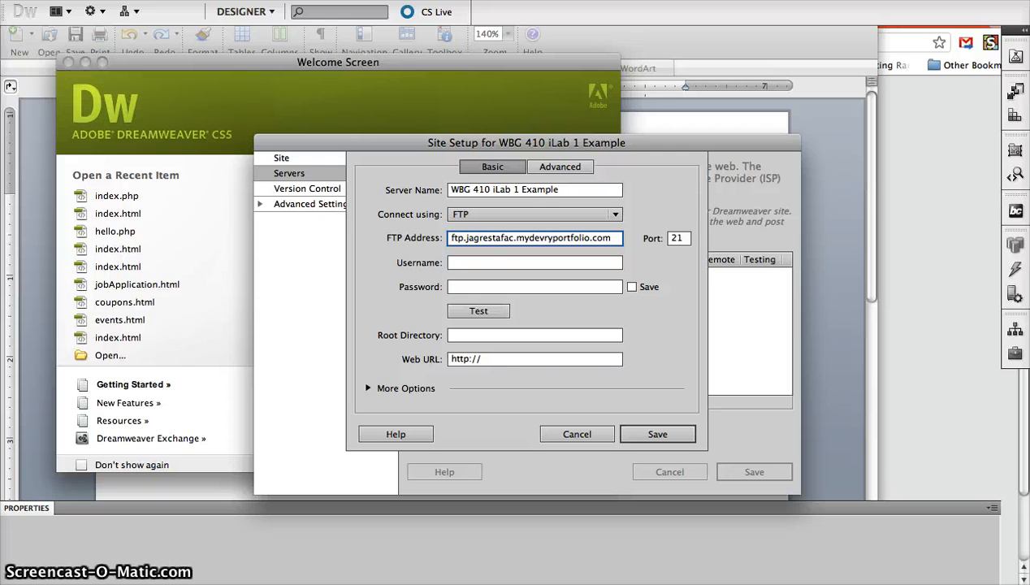
{"action": "left_click", "coordinate": [452, 238]}
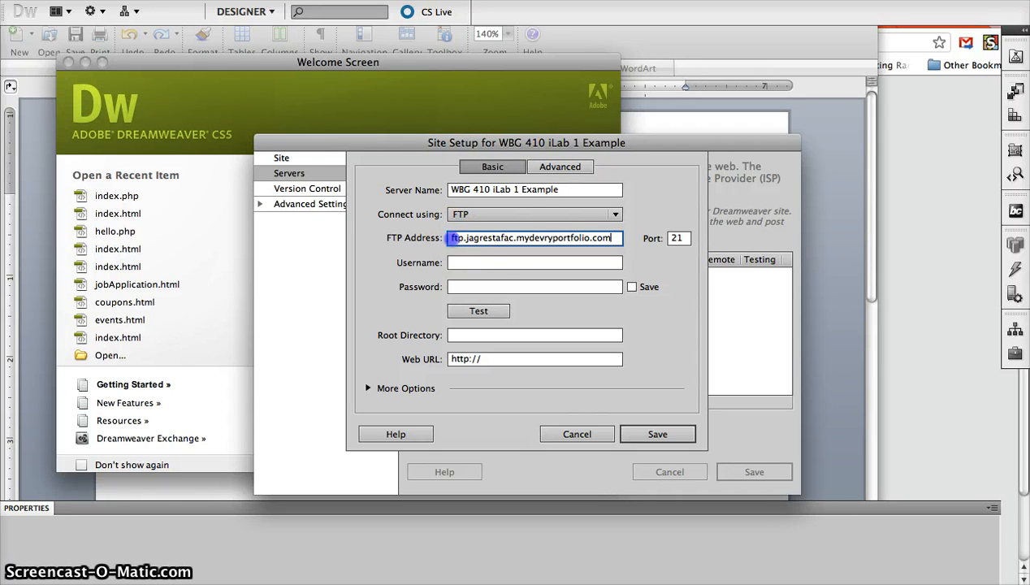
Paste the FTP username, fix its missing 'wbg' prefix, and enter the account password
{"action": "left_click", "coordinate": [459, 262]}
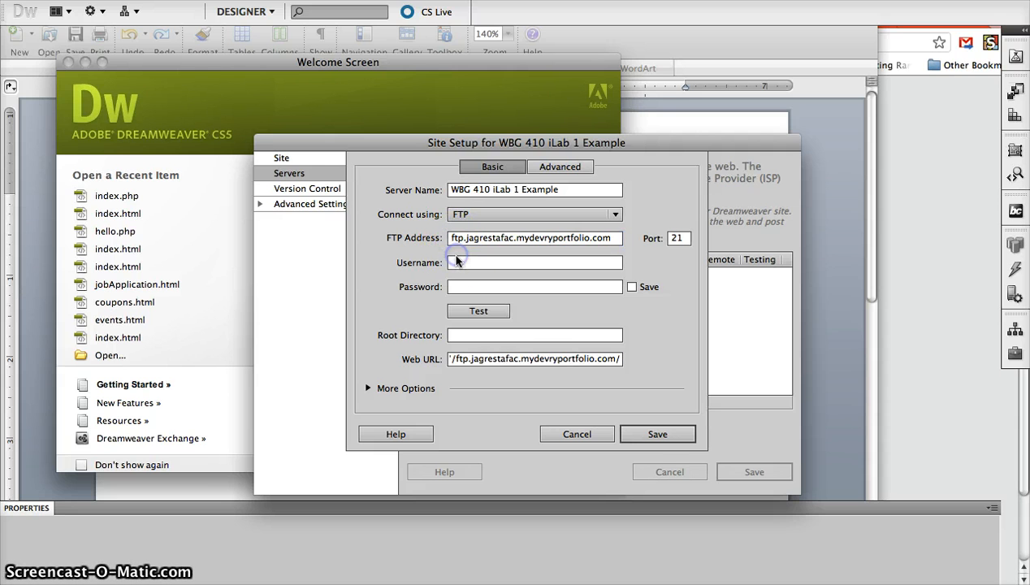
{"action": "key", "text": "super+Tab"}
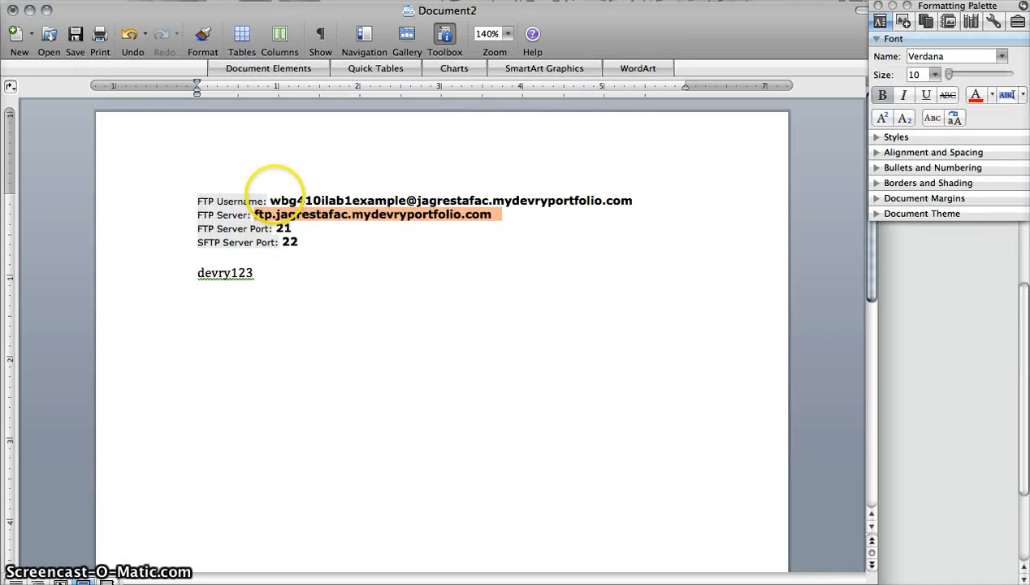
{"action": "left_click_drag", "start_coordinate": [271, 200], "coordinate": [632, 201]}
{"action": "key", "text": "super+Tab"}
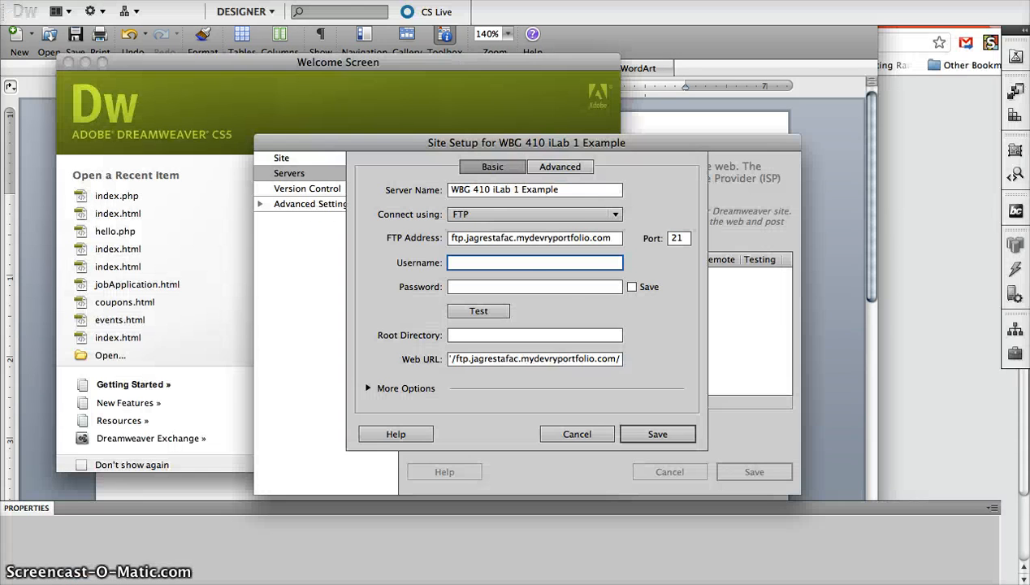
{"action": "left_click", "coordinate": [558, 261]}
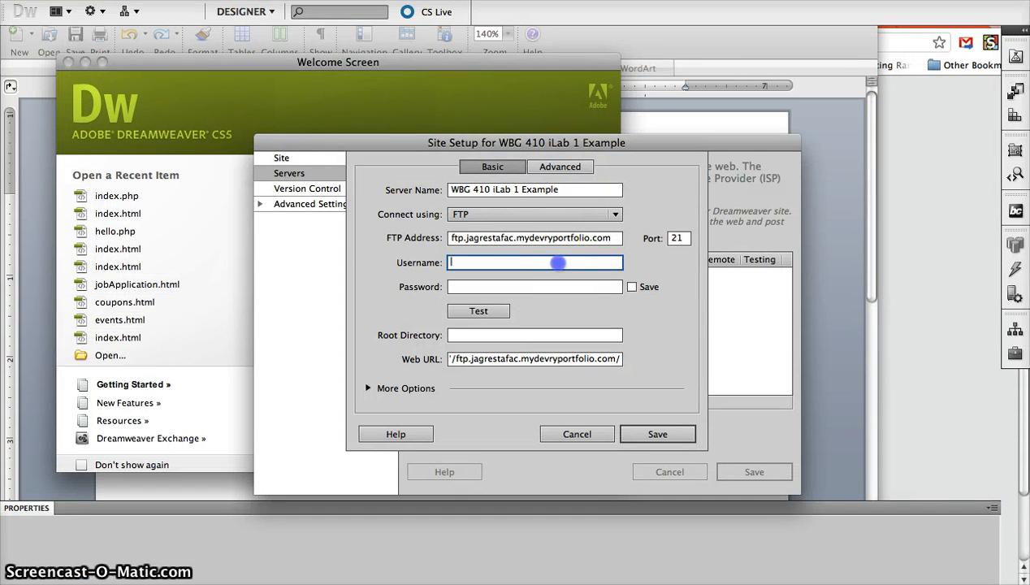
{"action": "key", "text": "super+v"}
{"action": "left_click_drag", "start_coordinate": [550, 261], "coordinate": [393, 258]}
{"action": "left_click", "coordinate": [447, 261]}
{"action": "type", "text": "wbg"}
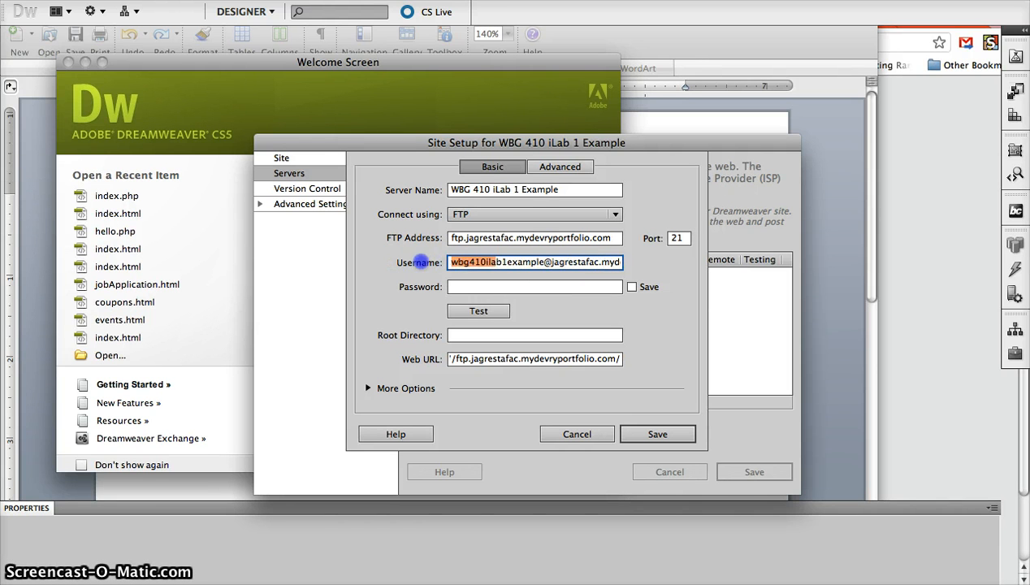
{"action": "left_click", "coordinate": [489, 285]}
{"action": "type", "text": "****"}
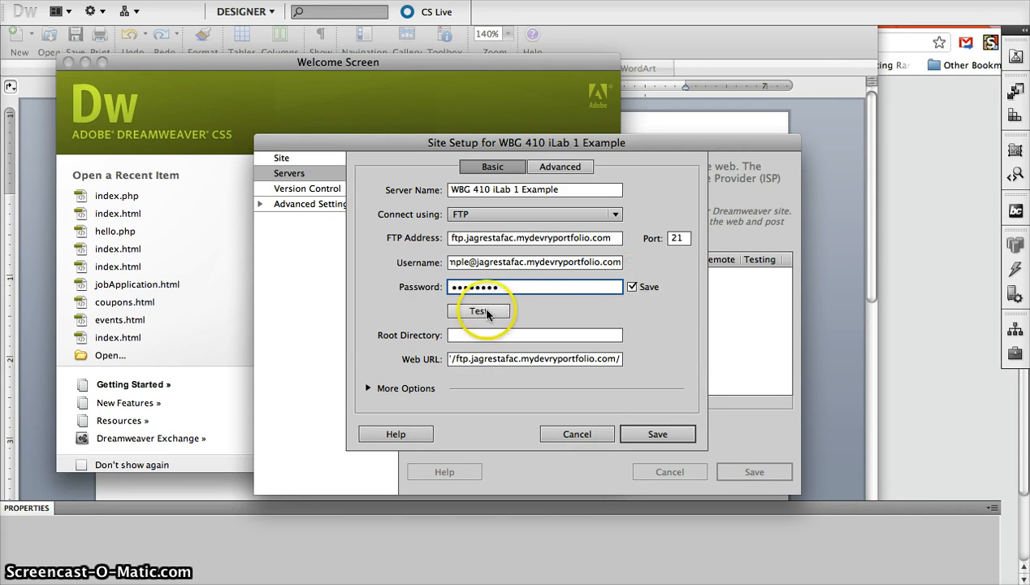
{"action": "left_click", "coordinate": [469, 311]}
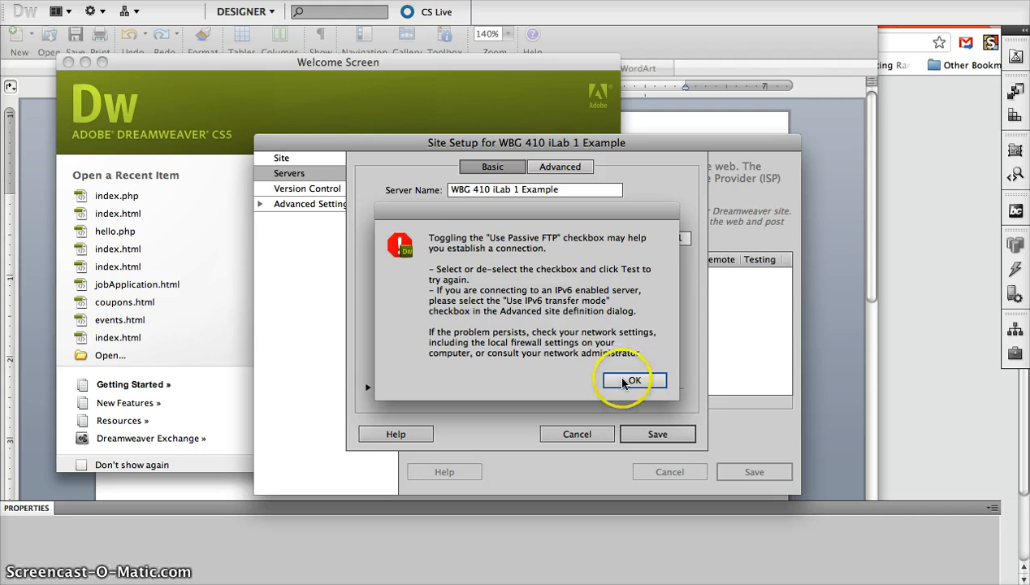
{"action": "left_click", "coordinate": [629, 380]}
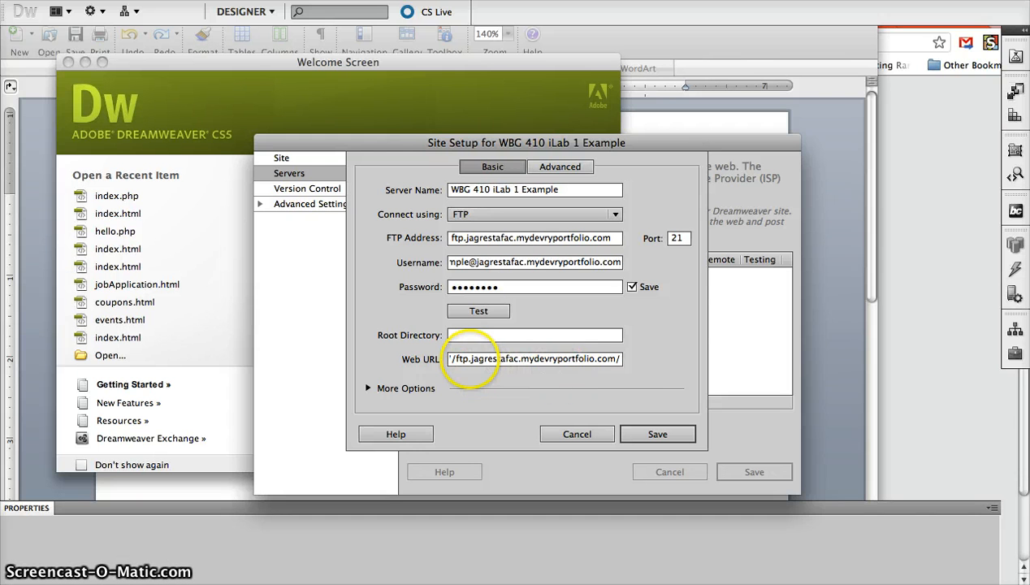
Edit the Web URL to drop 'ftp.' and end in /wbg410ilab1example/
{"action": "left_click", "coordinate": [469, 358]}
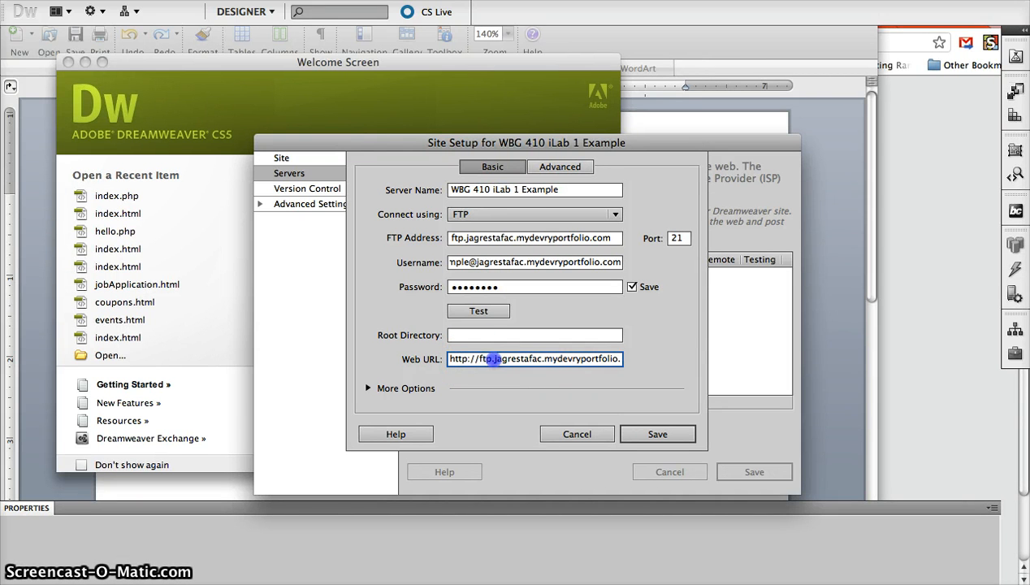
{"action": "key", "text": "BackSpace"}
{"action": "key", "text": "BackSpace"}
{"action": "key", "text": "BackSpace"}
{"action": "key", "text": "BackSpace"}
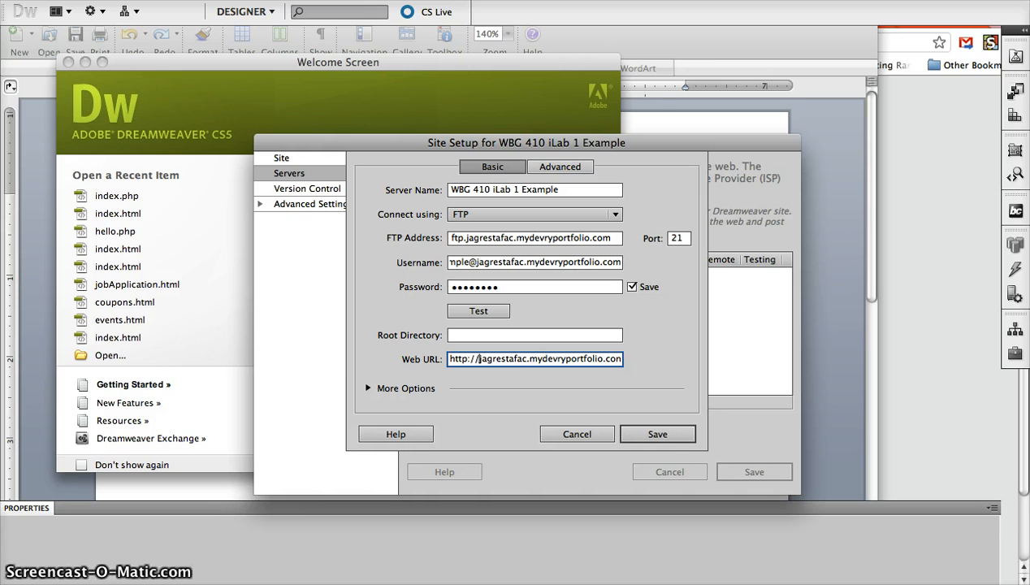
{"action": "left_click_drag", "start_coordinate": [509, 357], "coordinate": [662, 355]}
{"action": "left_click", "coordinate": [617, 359]}
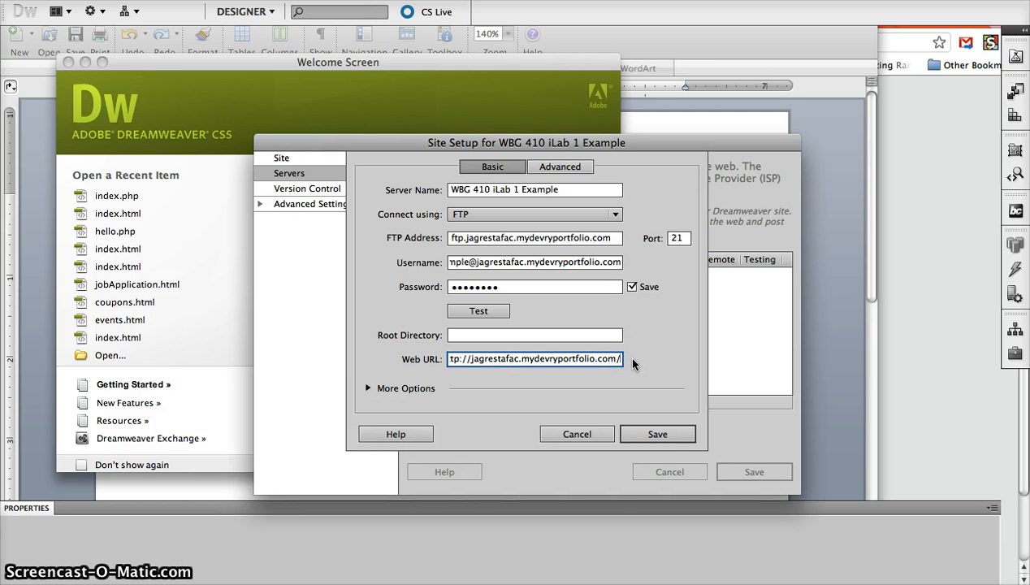
{"action": "type", "text": "wbg"}
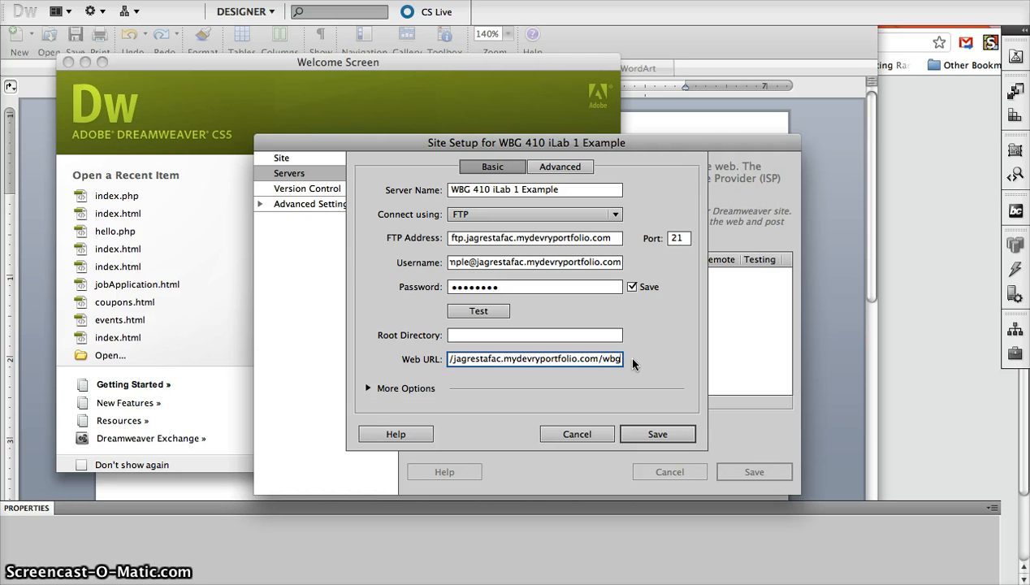
{"action": "type", "text": "410"}
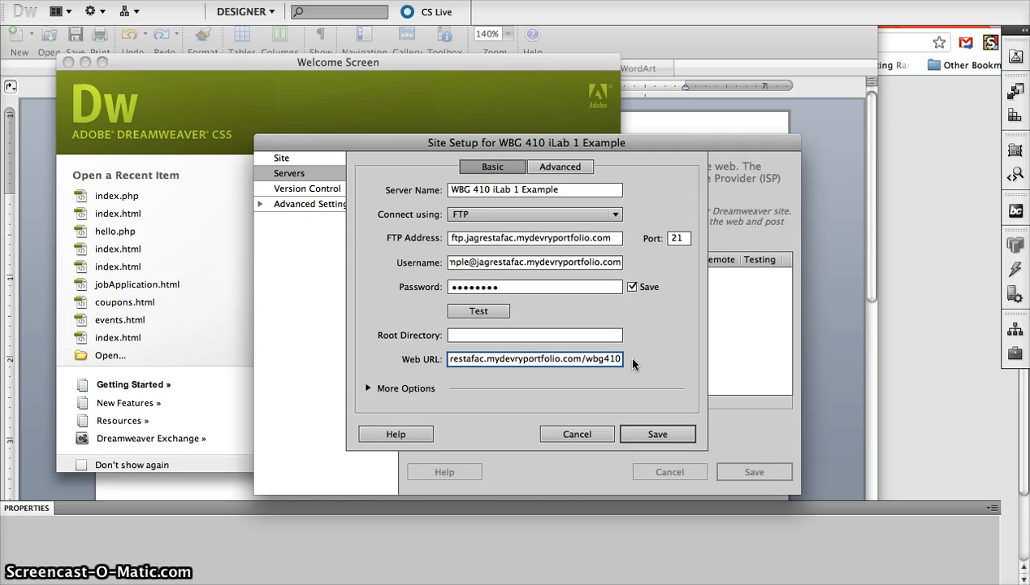
{"action": "key", "text": "super+Tab"}
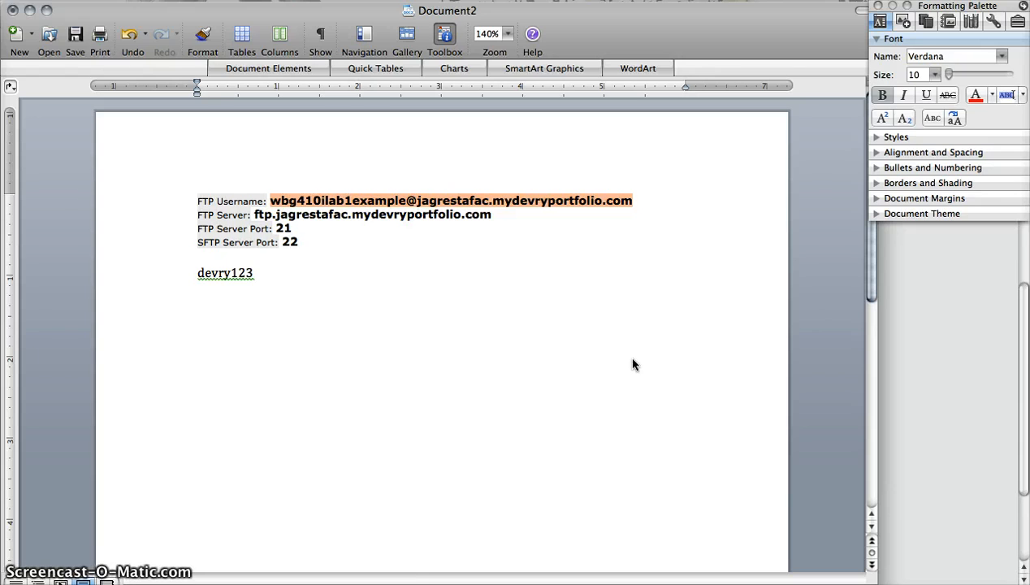
{"action": "key", "text": "super+Tab"}
{"action": "left_click", "coordinate": [577, 358]}
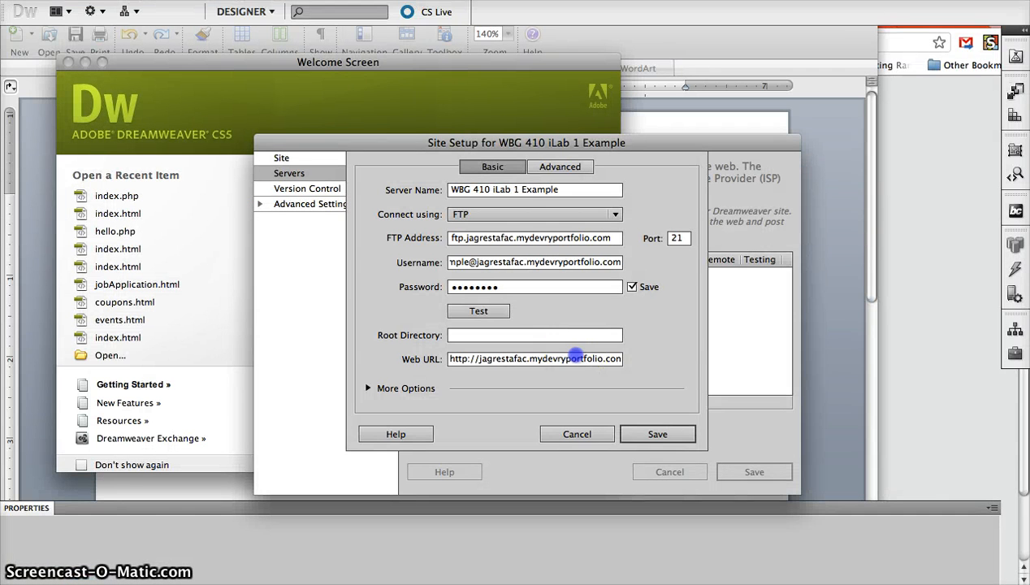
{"action": "type", "text": "/wbg410/"}
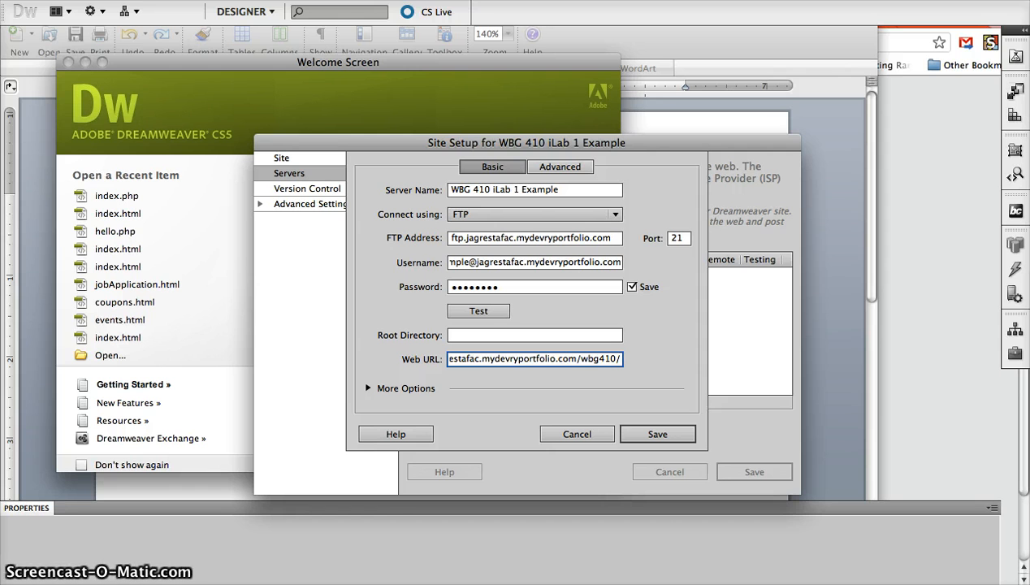
{"action": "key", "text": "BackSpace"}
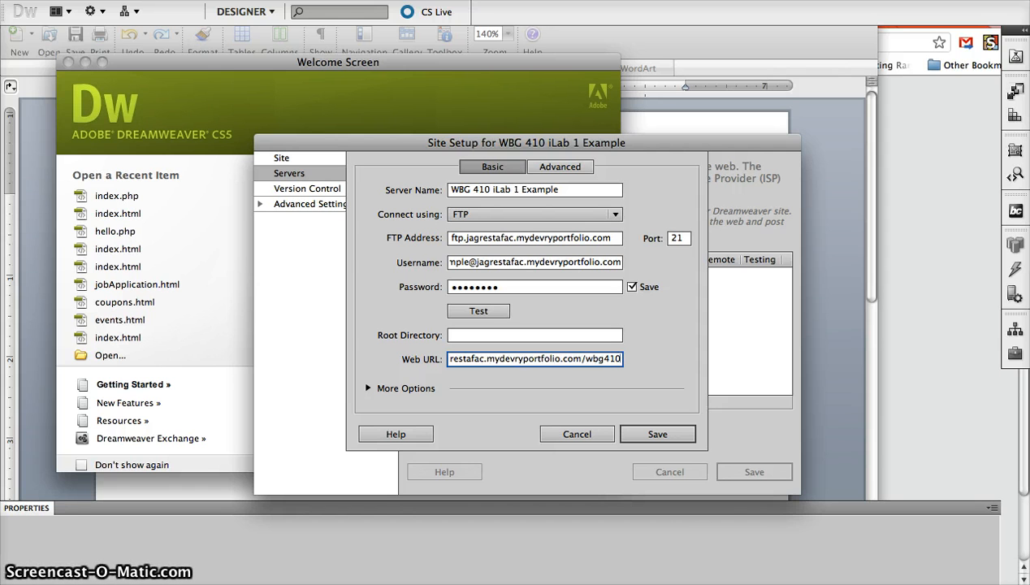
{"action": "type", "text": "ilab1"}
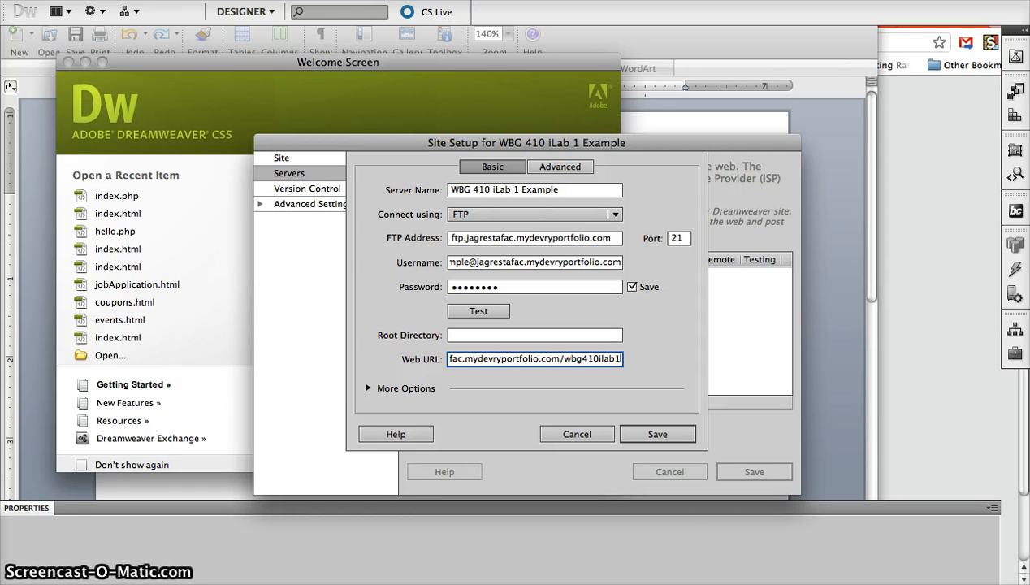
{"action": "type", "text": "example"}
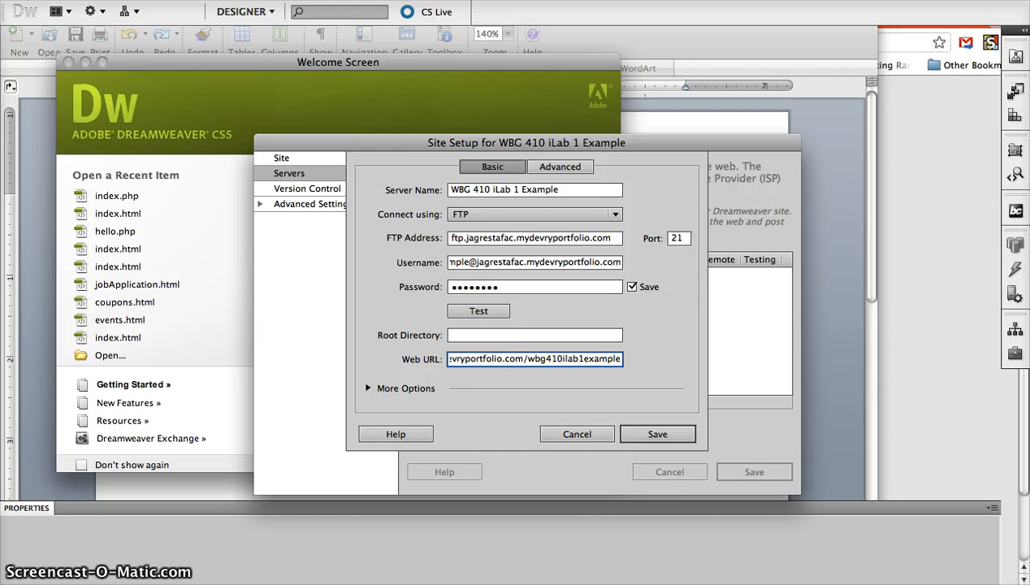
{"action": "left_click", "coordinate": [502, 331]}
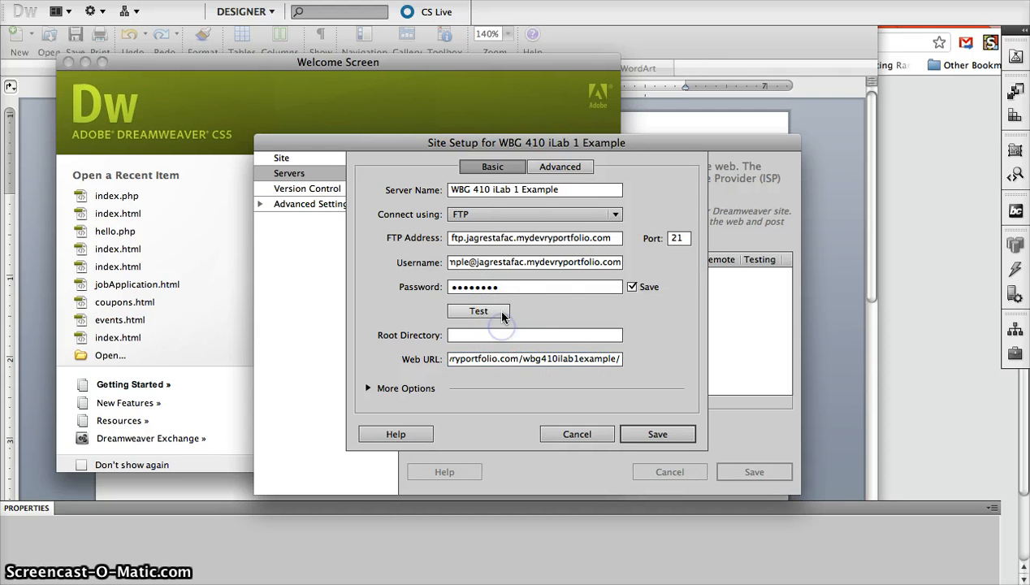
After the FTP test fails with a Passive FTP alert, set the testing server model to PHP MySQL
{"action": "left_click", "coordinate": [502, 312]}
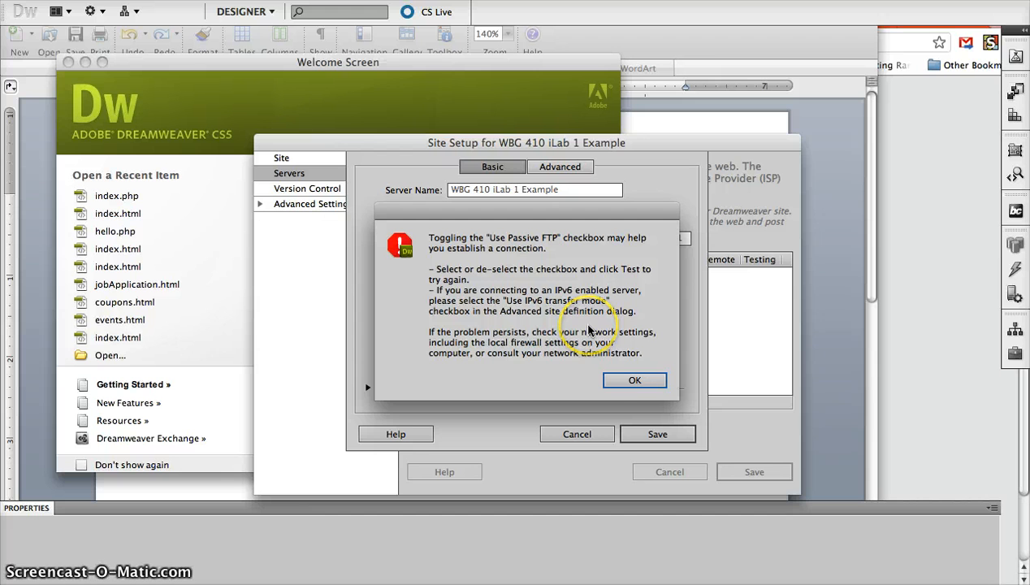
{"action": "left_click", "coordinate": [625, 380]}
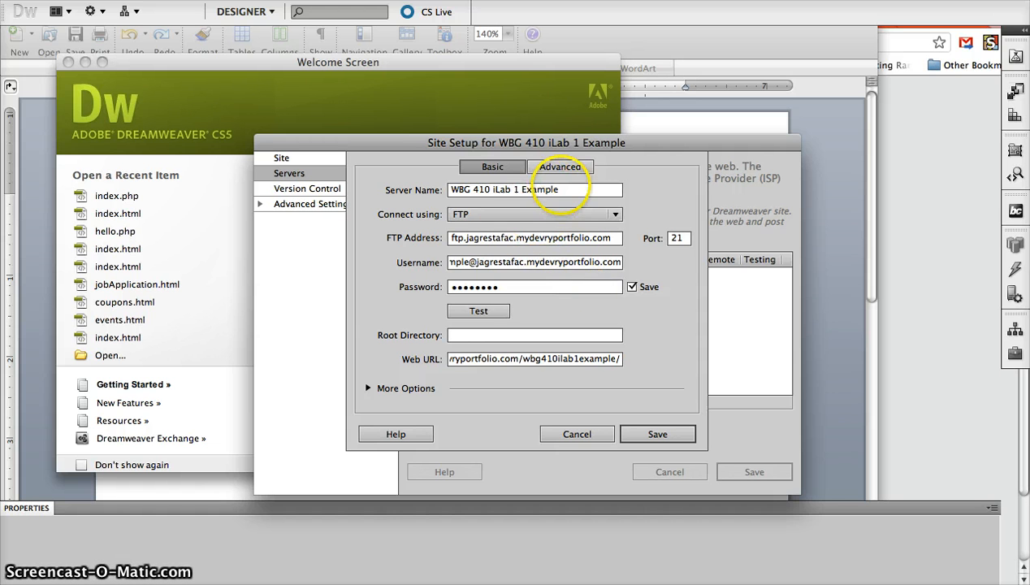
{"action": "left_click", "coordinate": [558, 172]}
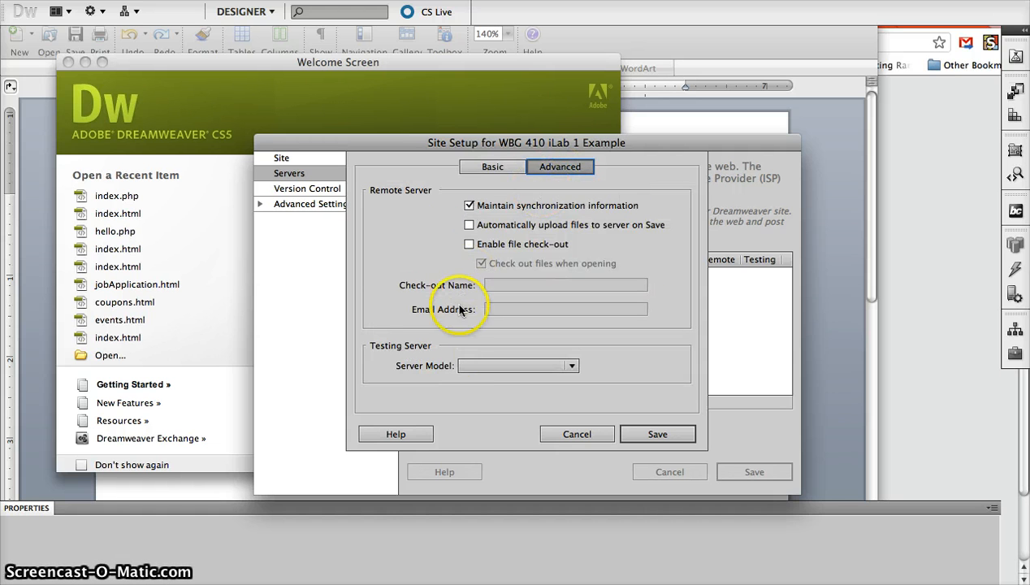
{"action": "left_click", "coordinate": [479, 366]}
{"action": "left_click", "coordinate": [486, 491]}
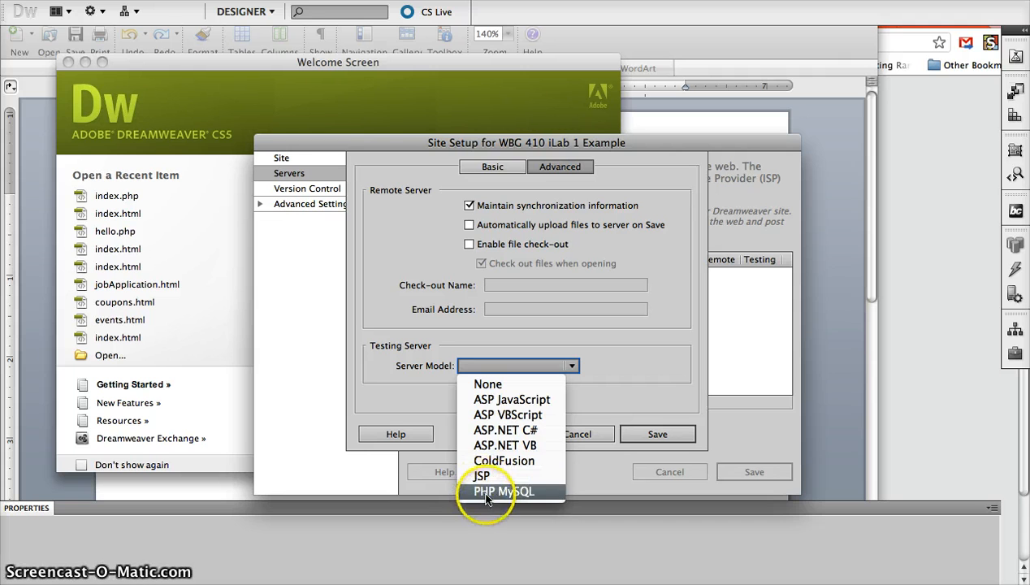
{"action": "left_click", "coordinate": [493, 168]}
Rerun the FTP connection test until it reports success, then dismiss the success message
{"action": "left_click", "coordinate": [483, 311]}
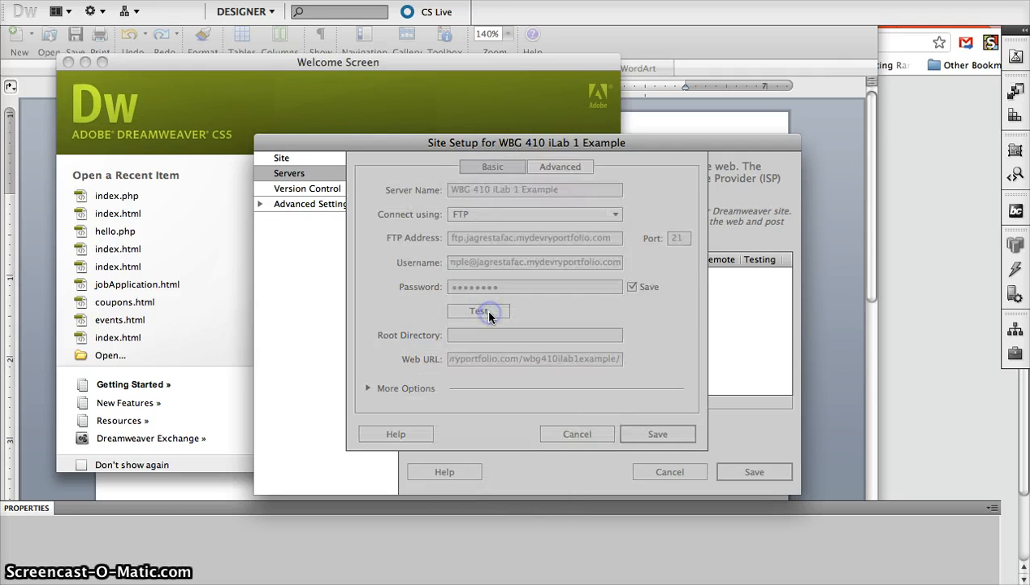
{"action": "left_click", "coordinate": [619, 378]}
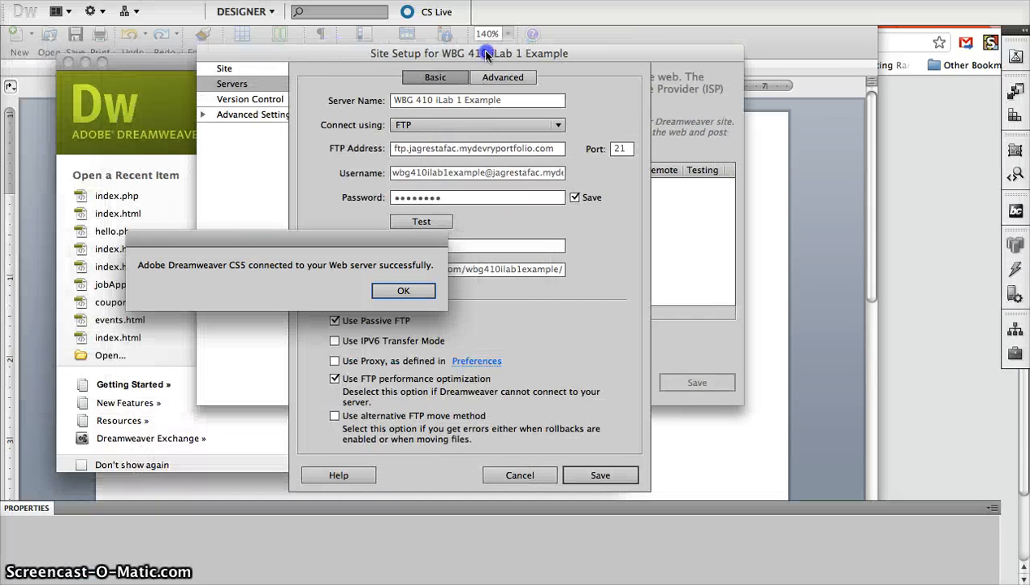
{"action": "left_click_drag", "start_coordinate": [252, 233], "coordinate": [674, 180]}
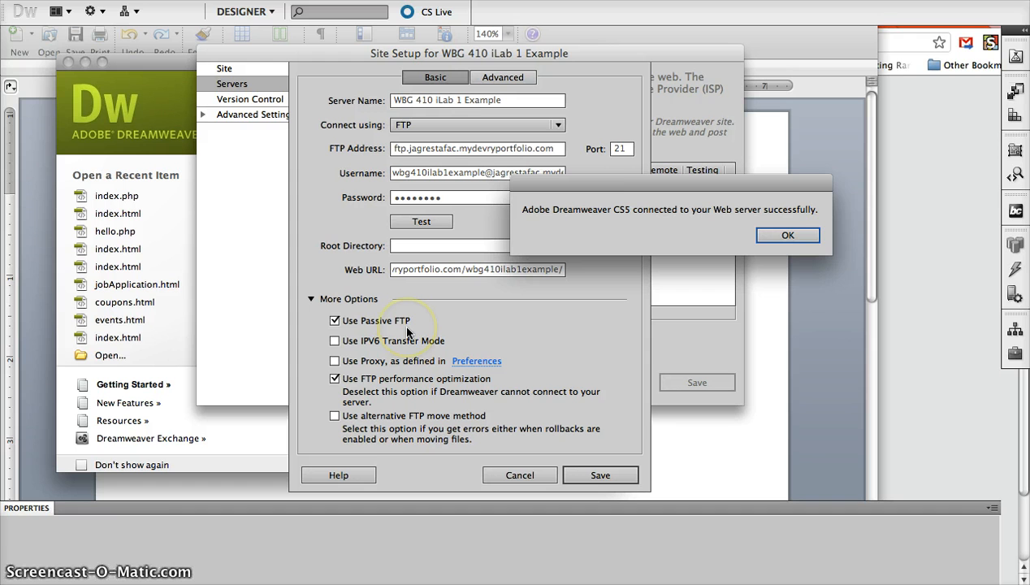
{"action": "mouse_move", "coordinate": [652, 192]}
{"action": "left_mouse_down"}
{"action": "mouse_move", "coordinate": [624, 217]}
{"action": "mouse_move", "coordinate": [660, 181]}
{"action": "left_mouse_up"}
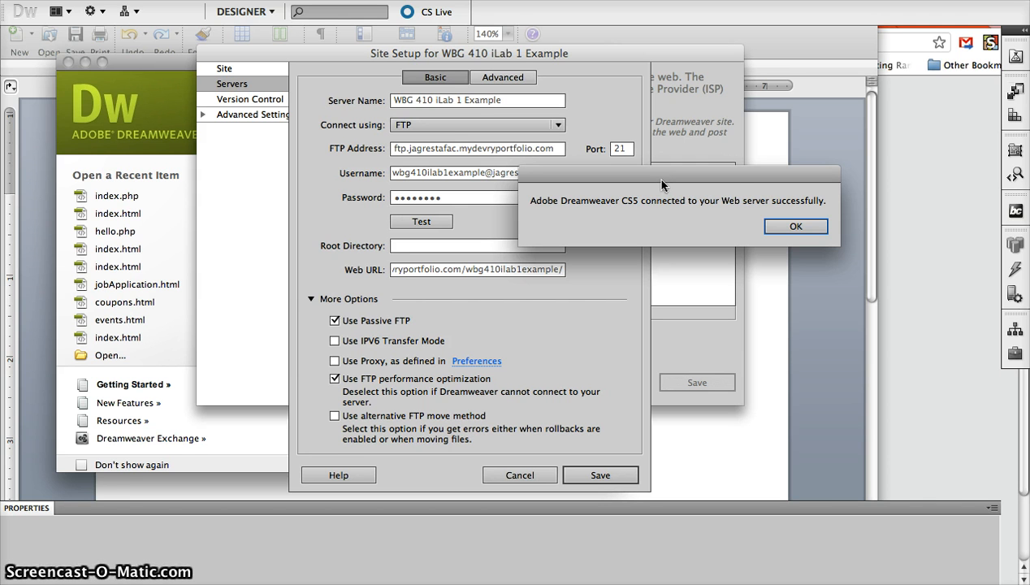
{"action": "left_click", "coordinate": [772, 226]}
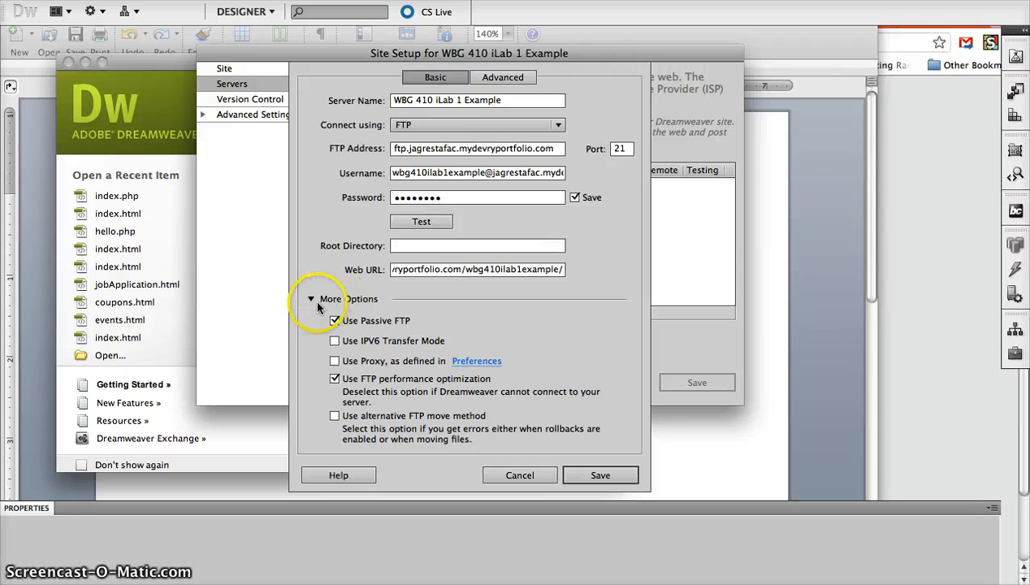
Review the extra FTP options and the domain part of the username
{"action": "left_click", "coordinate": [313, 300]}
{"action": "left_click", "coordinate": [315, 300]}
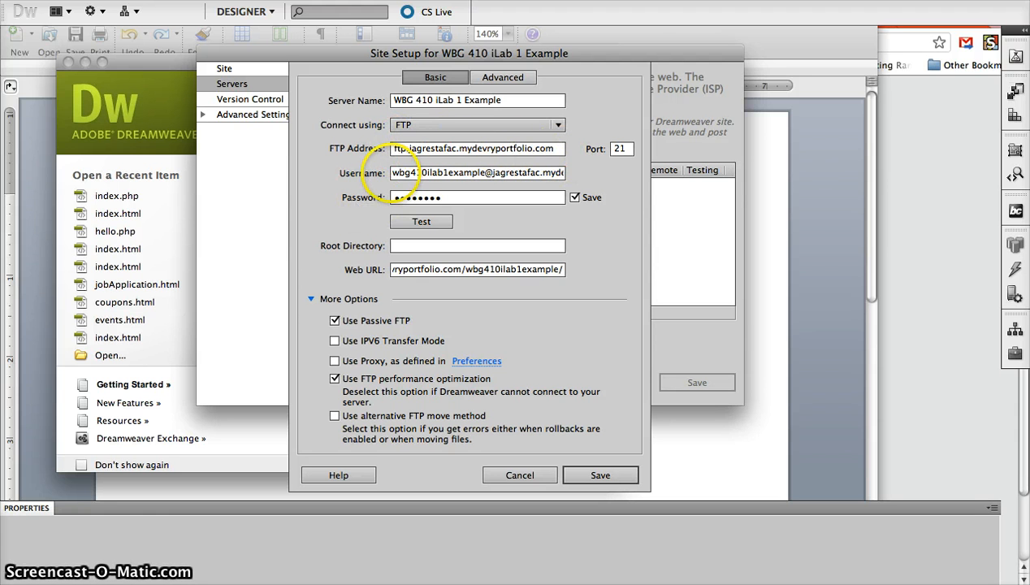
{"action": "left_click", "coordinate": [395, 172]}
{"action": "left_click", "coordinate": [414, 172]}
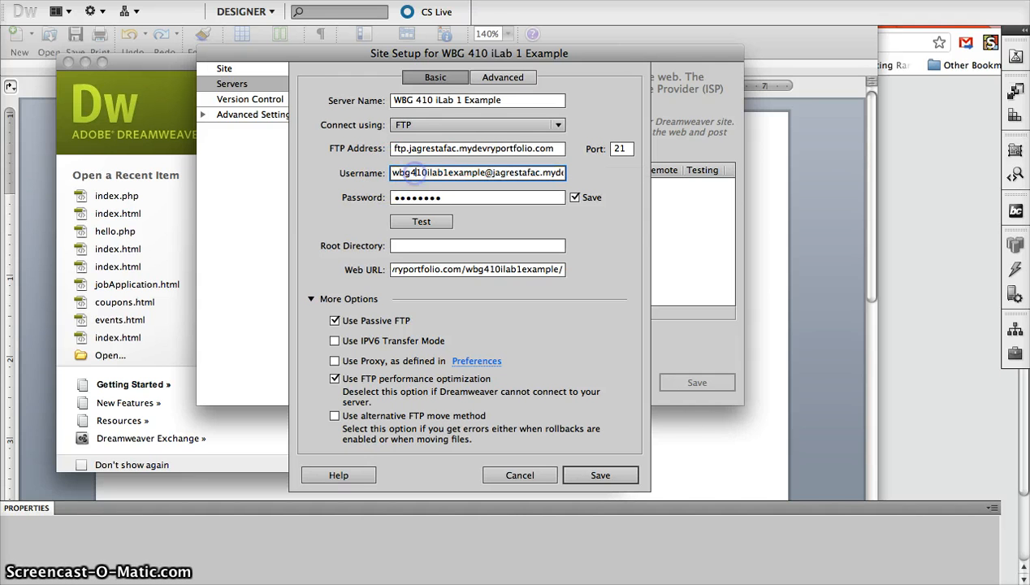
{"action": "left_click_drag", "start_coordinate": [490, 172], "coordinate": [616, 174]}
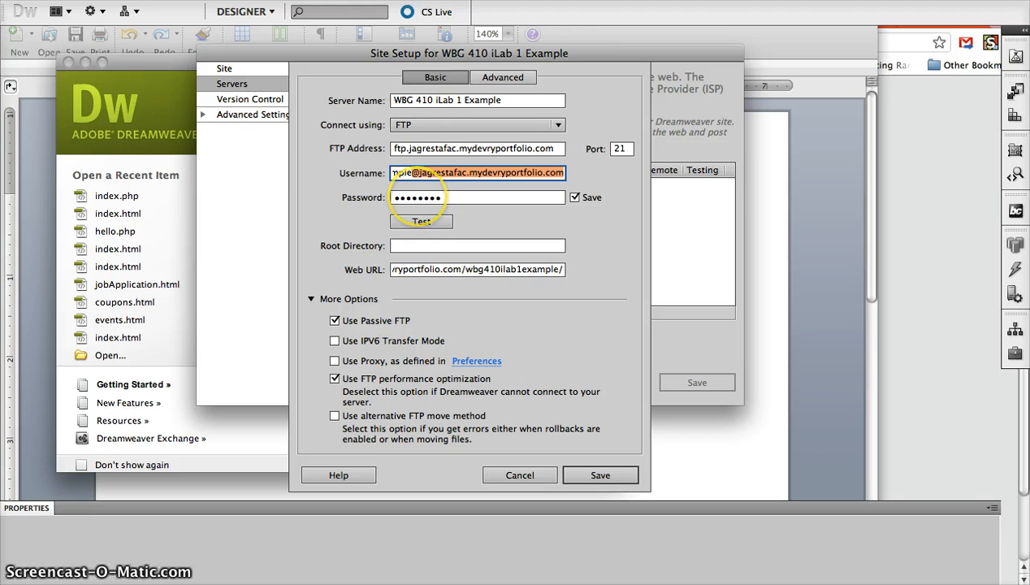
Review the full web URL and run the FTP connection test once more
{"action": "left_click", "coordinate": [447, 276]}
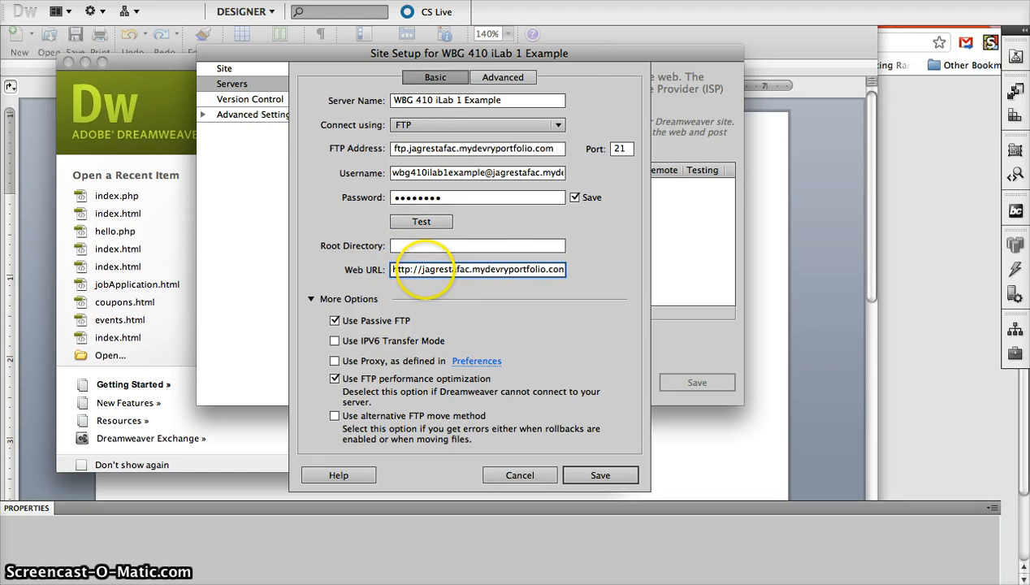
{"action": "left_click_drag", "start_coordinate": [505, 269], "coordinate": [648, 264]}
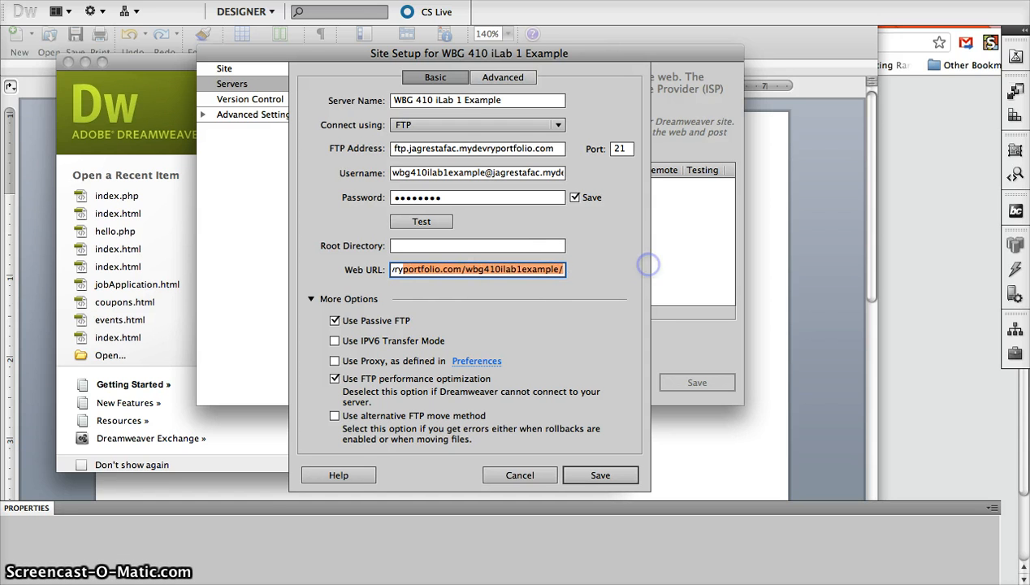
{"action": "left_click", "coordinate": [533, 276]}
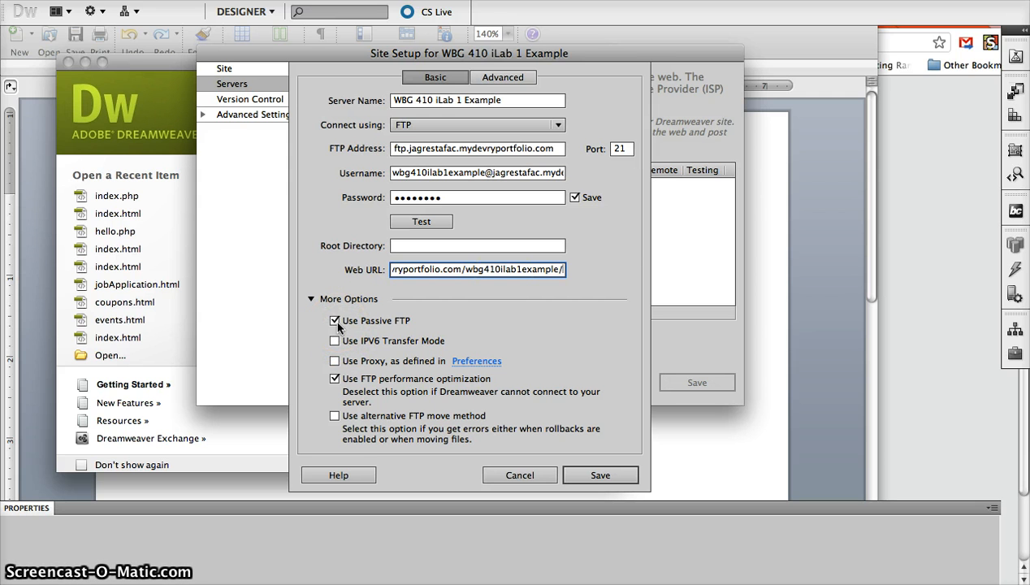
{"action": "left_click", "coordinate": [420, 221]}
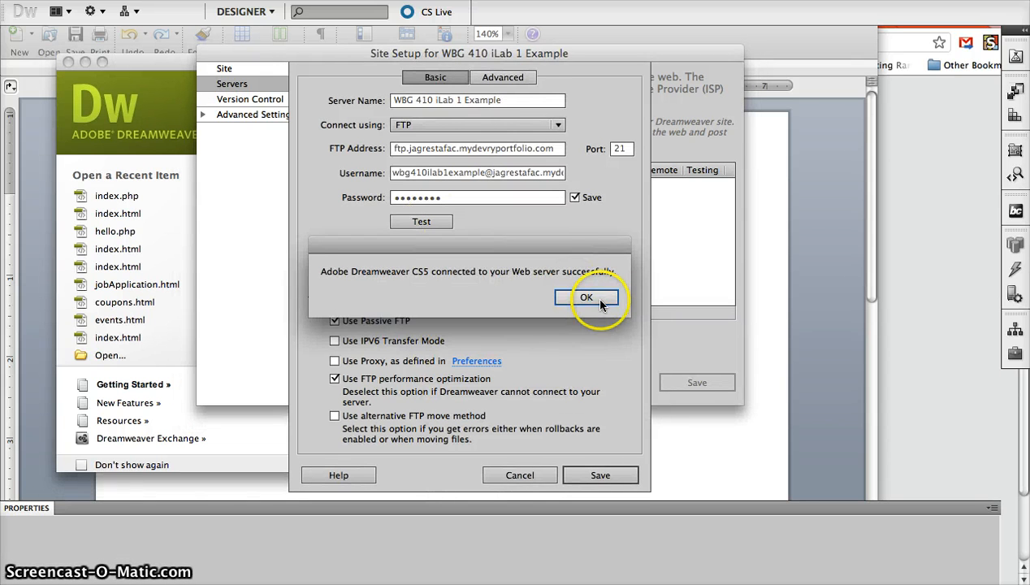
Confirm PHP MySQL as the testing server model and save the FTP server settings
{"action": "left_click", "coordinate": [594, 297]}
{"action": "left_click", "coordinate": [489, 76]}
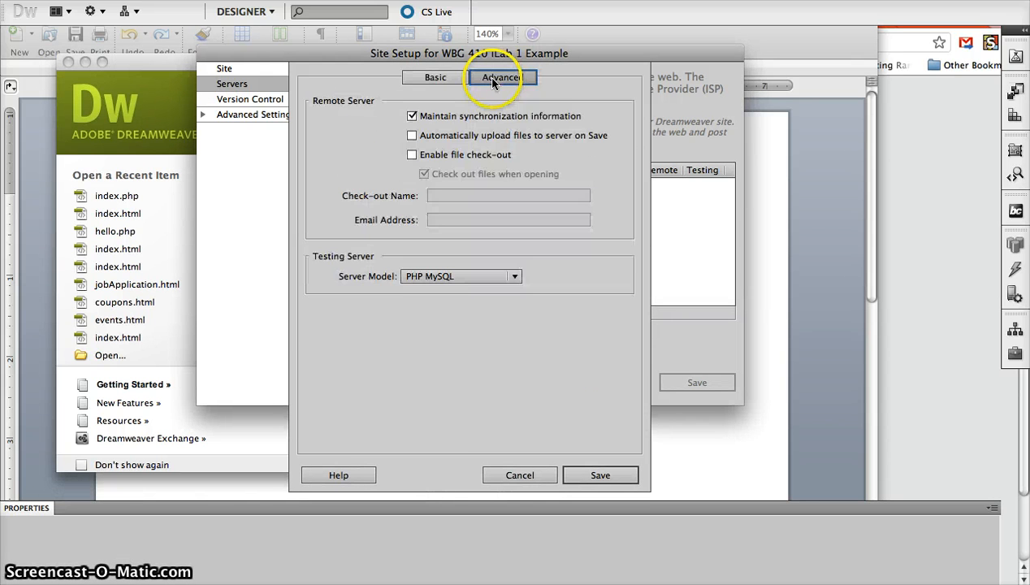
{"action": "left_click", "coordinate": [446, 276]}
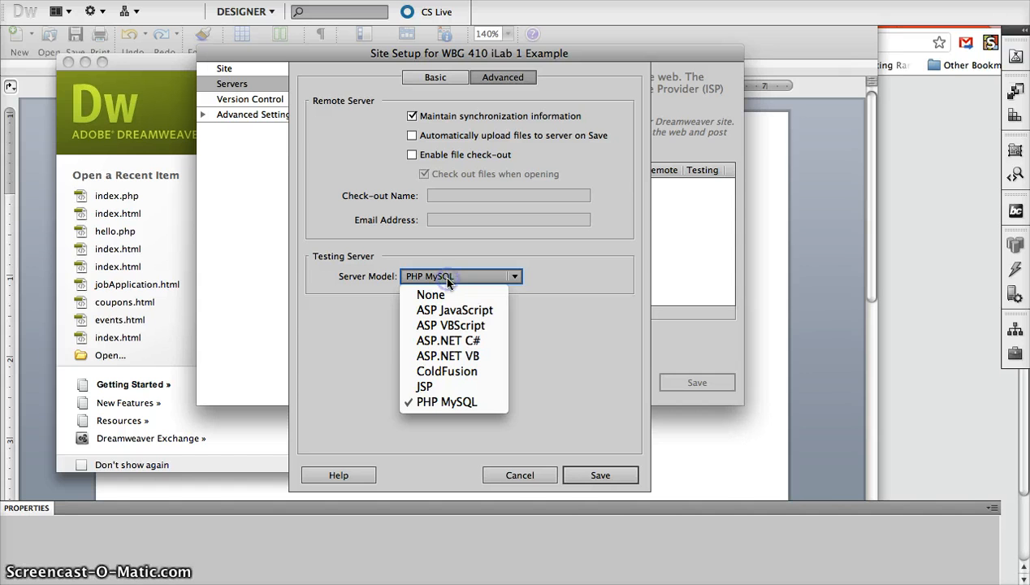
{"action": "left_click", "coordinate": [439, 406]}
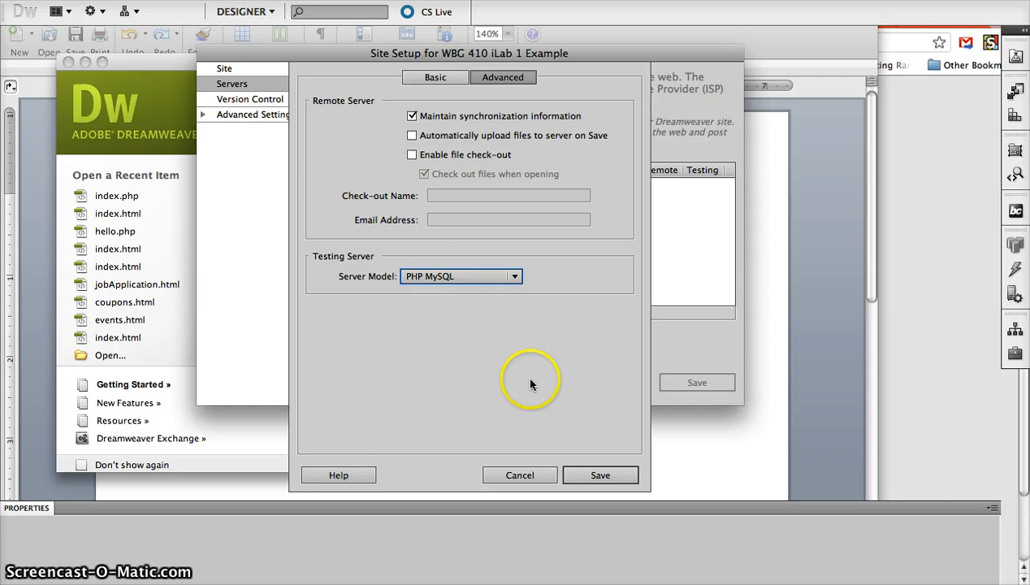
{"action": "left_click", "coordinate": [600, 475]}
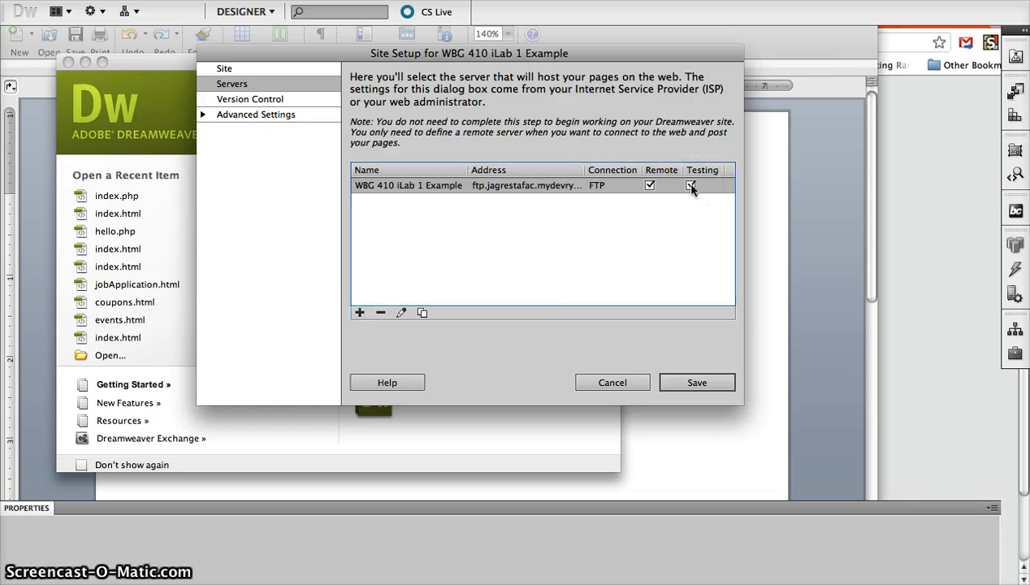
Review the Site Setup sections, save the site, and expand the side panels to full size
{"action": "left_click", "coordinate": [265, 118]}
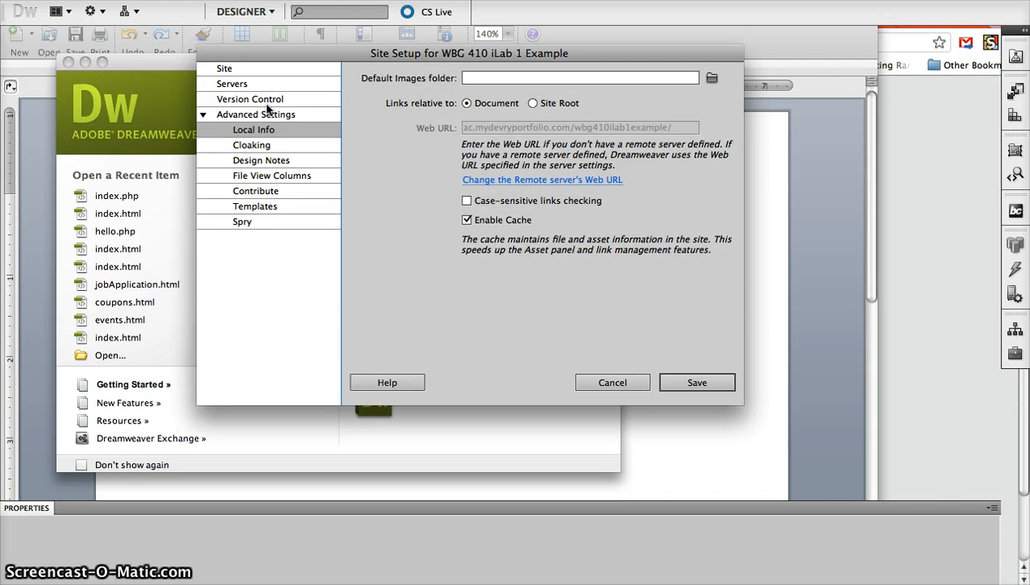
{"action": "left_click", "coordinate": [268, 102]}
{"action": "left_click", "coordinate": [255, 88]}
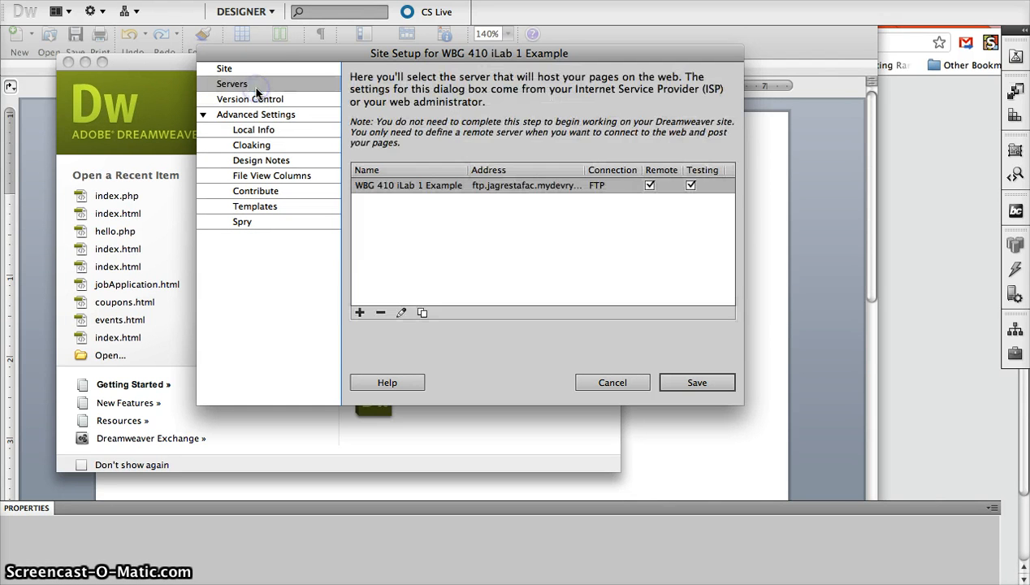
{"action": "left_click", "coordinate": [265, 74]}
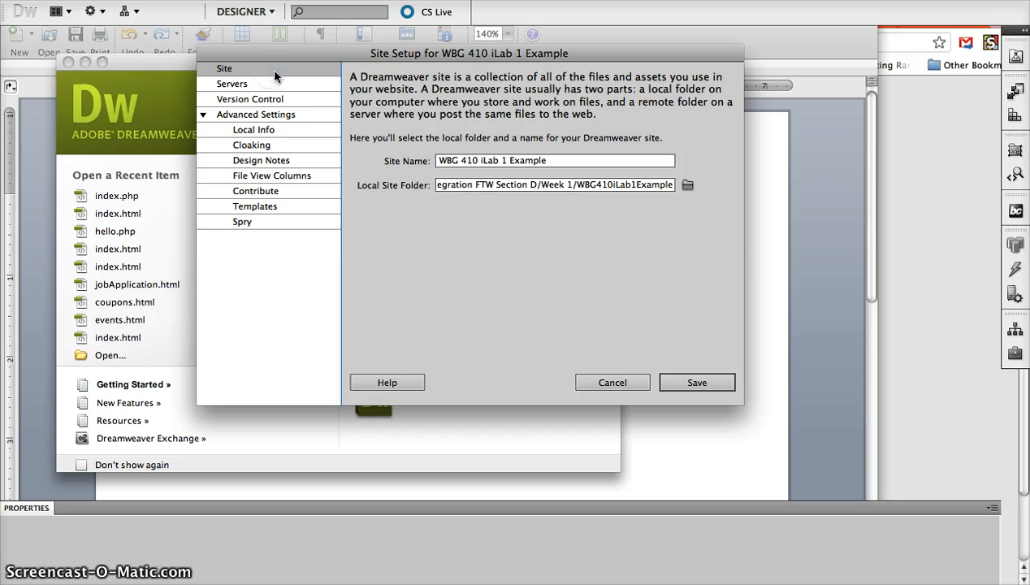
{"action": "left_click", "coordinate": [693, 383]}
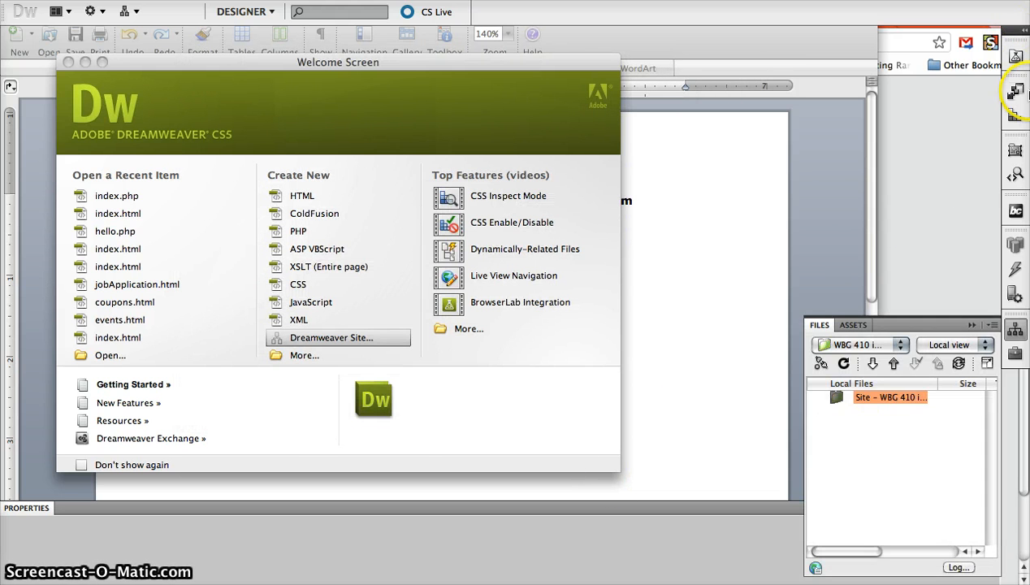
{"action": "left_click", "coordinate": [1015, 31]}
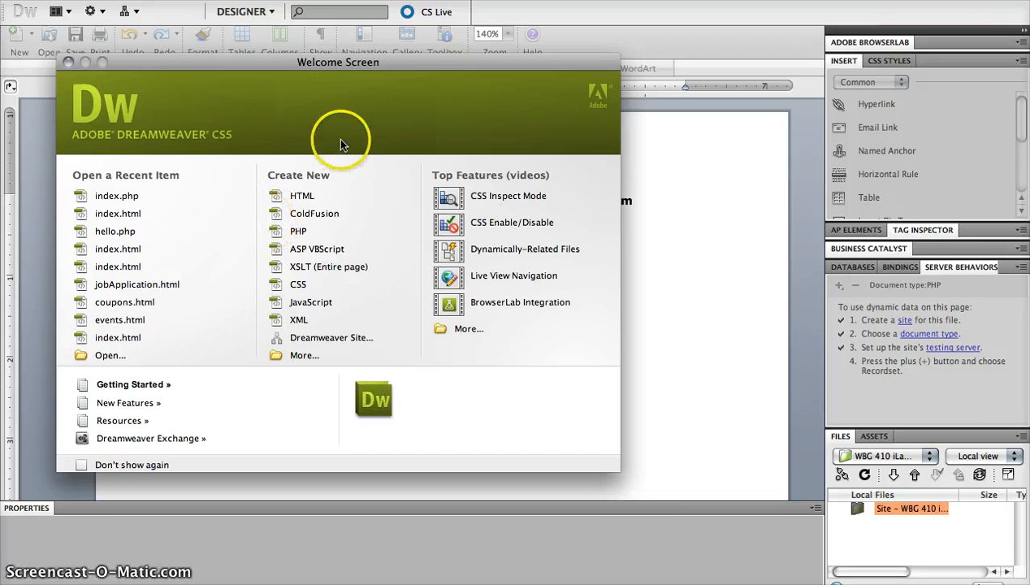
Create a new HTML page and change its title to 'WBG 410 - iLab 1 Example'
{"action": "left_click", "coordinate": [302, 196]}
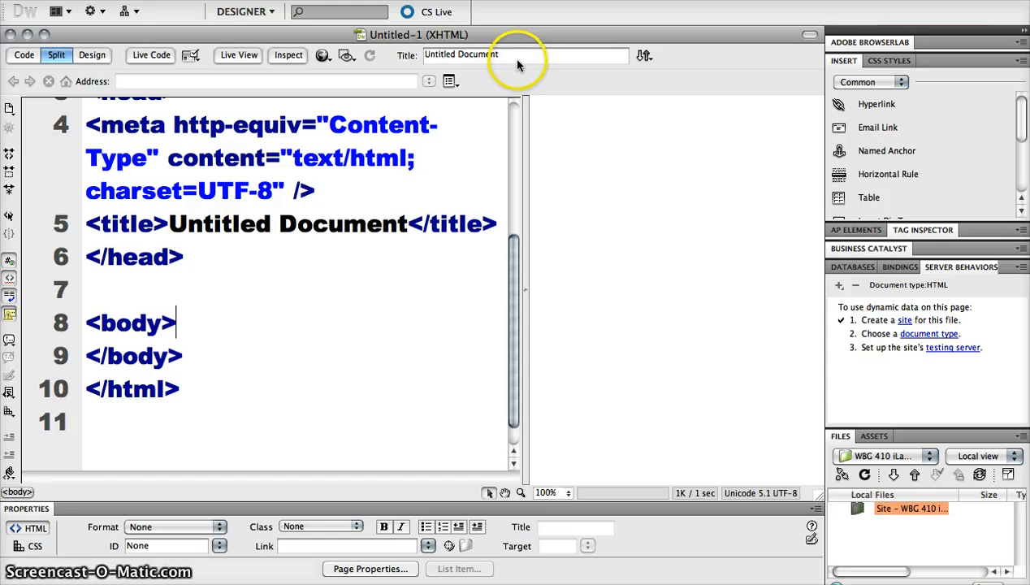
{"action": "left_click_drag", "start_coordinate": [408, 224], "coordinate": [168, 221]}
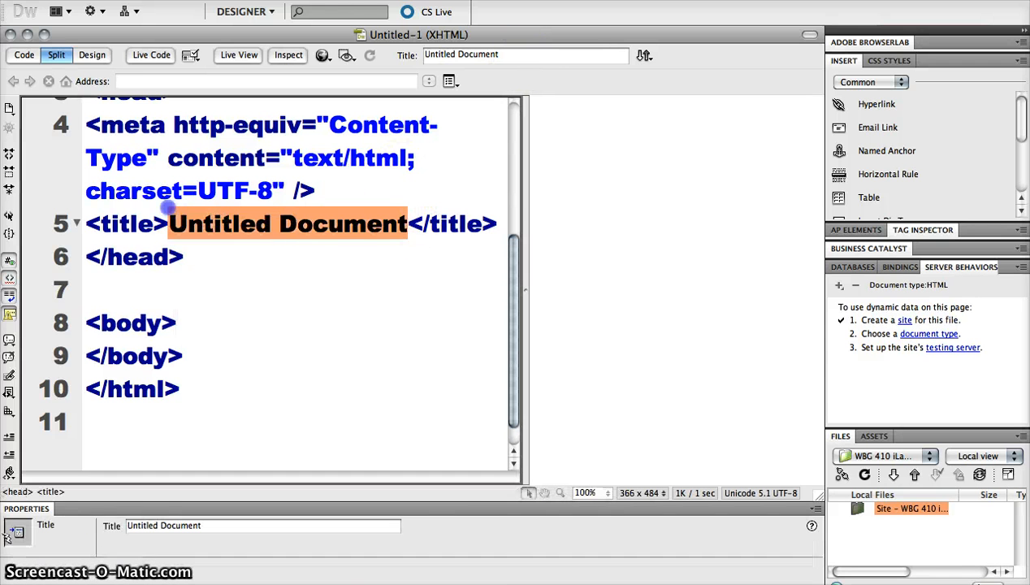
{"action": "type", "text": "WBG "}
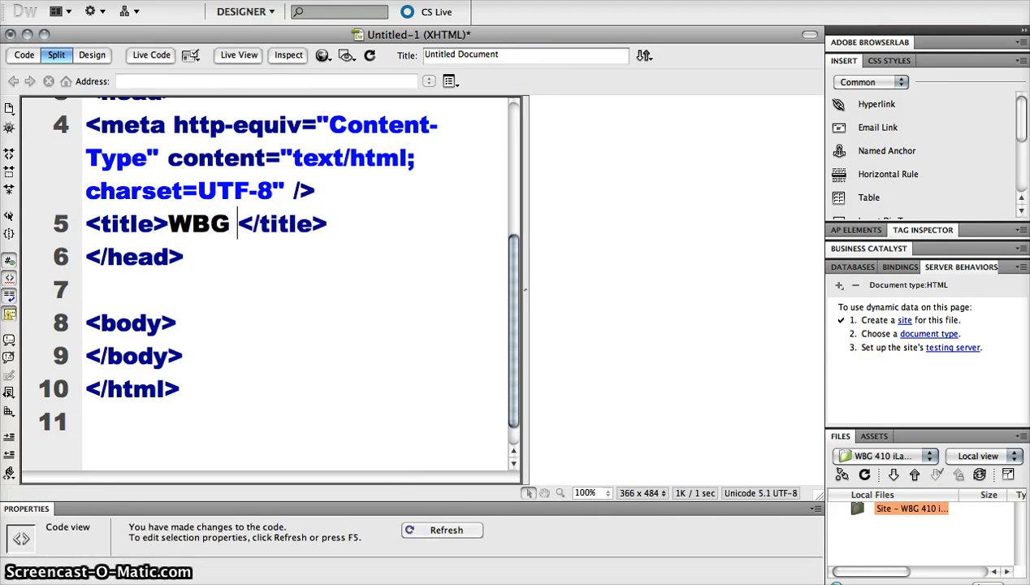
{"action": "type", "text": "410 - i"}
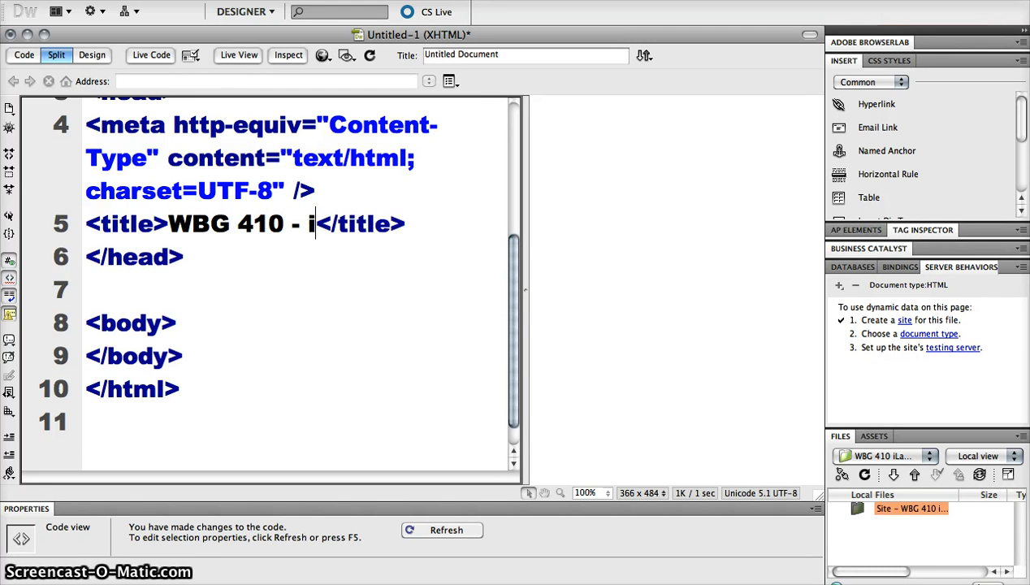
{"action": "type", "text": "Lab 1 Exam"}
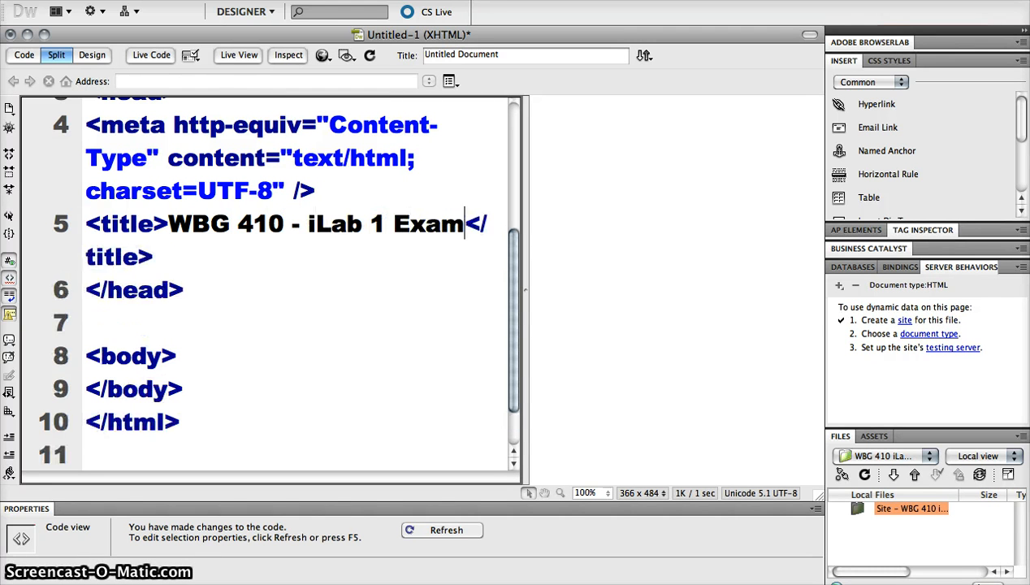
{"action": "type", "text": "ples"}
{"action": "key", "text": "BackSpace"}
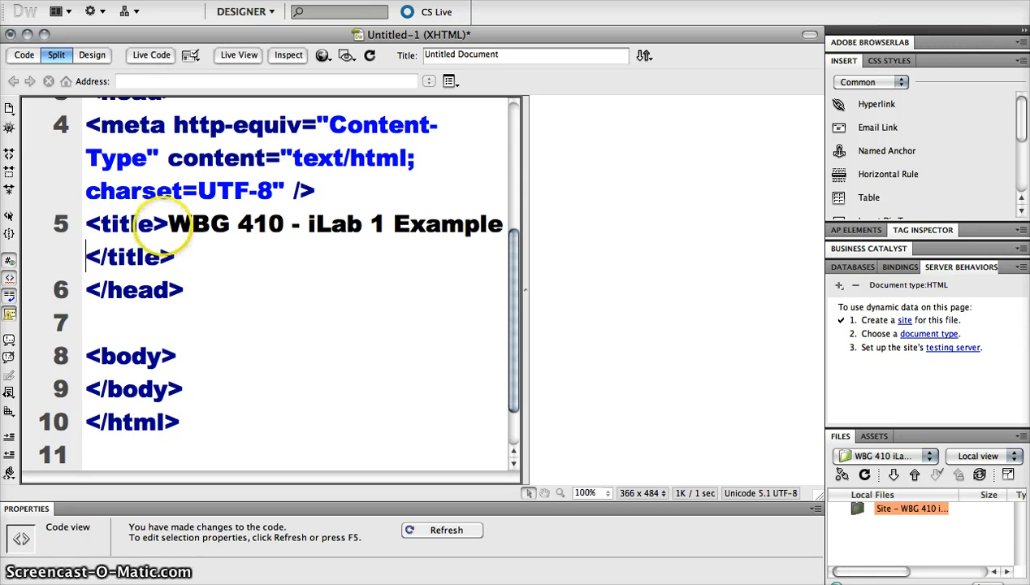
{"action": "left_click_drag", "start_coordinate": [167, 223], "coordinate": [495, 224]}
{"action": "key", "text": "super+c"}
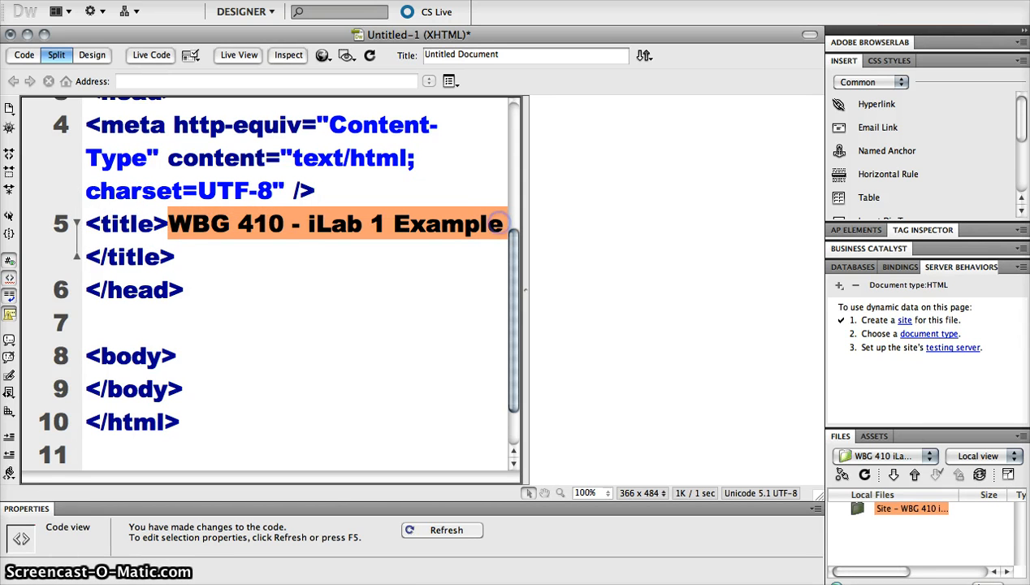
Paste the title into the page body and format it as Heading 1
{"action": "left_click", "coordinate": [606, 237]}
{"action": "key", "text": "super+v"}
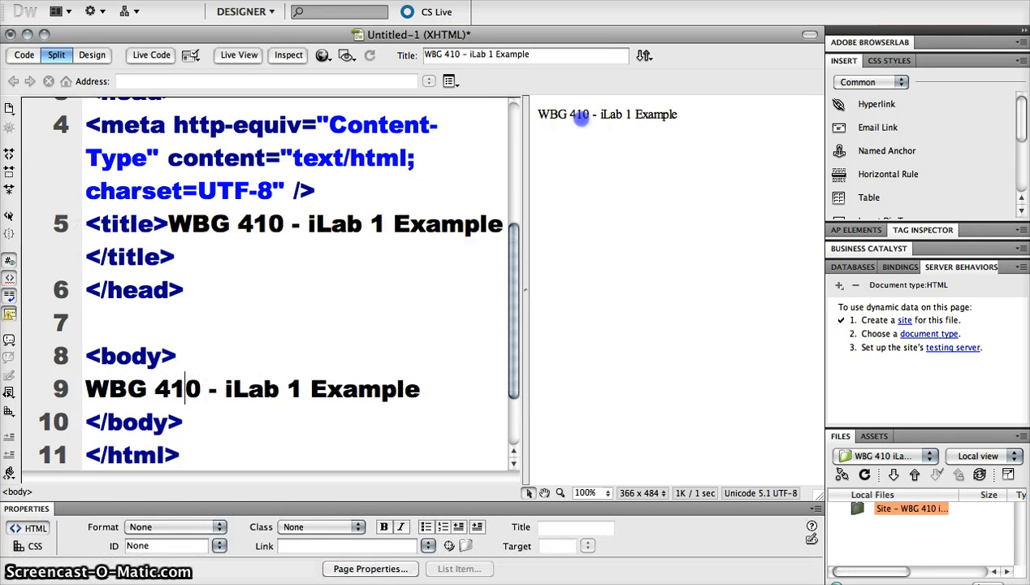
{"action": "triple_click", "coordinate": [581, 117]}
{"action": "left_click", "coordinate": [168, 527]}
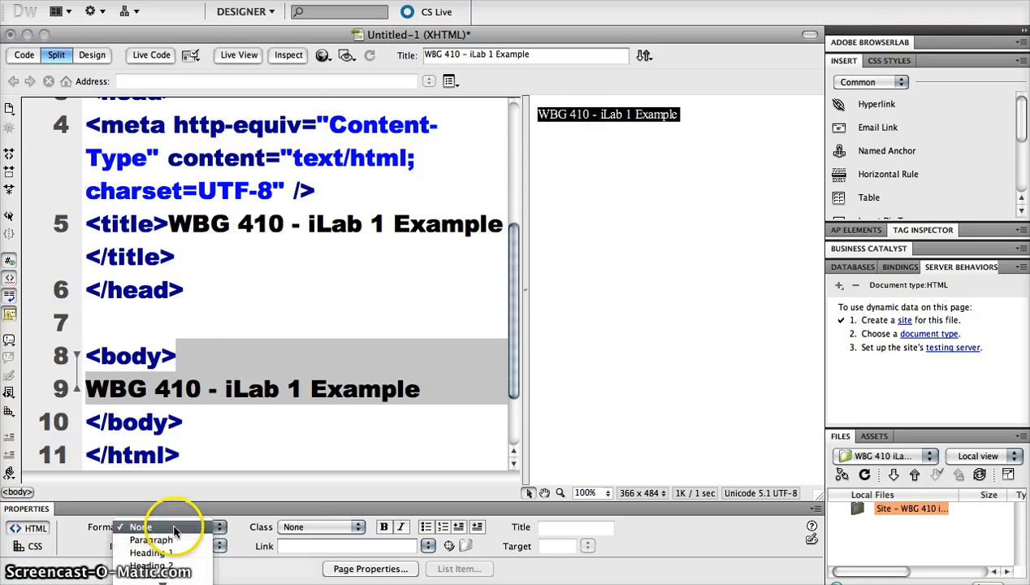
{"action": "left_click", "coordinate": [173, 552]}
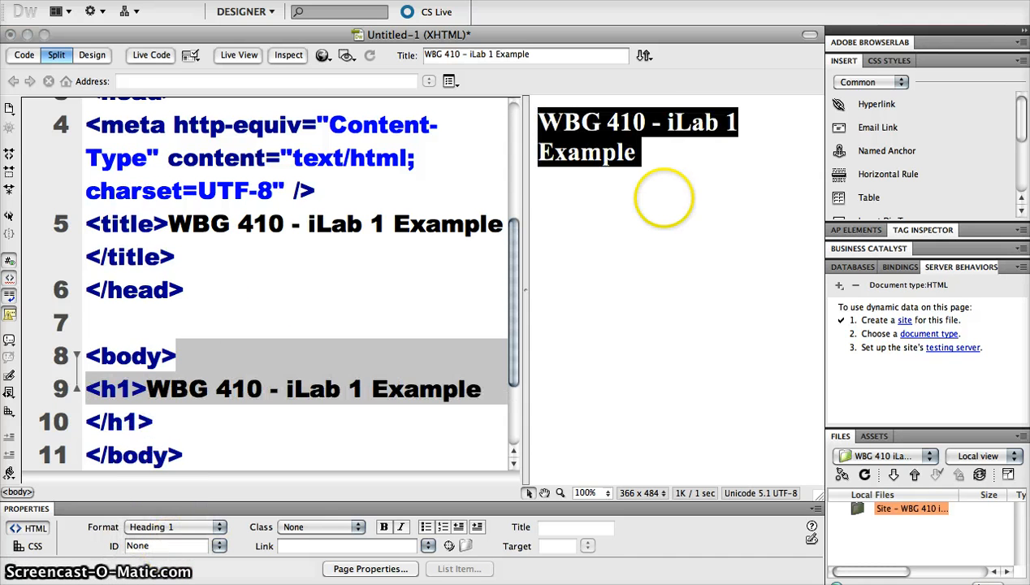
{"action": "left_click", "coordinate": [663, 198]}
Add paragraphs 'Working!!!>>!!?!?!?!?!', 'Hazaaah' and 'Hello WOrld' below the heading
{"action": "left_click", "coordinate": [642, 151]}
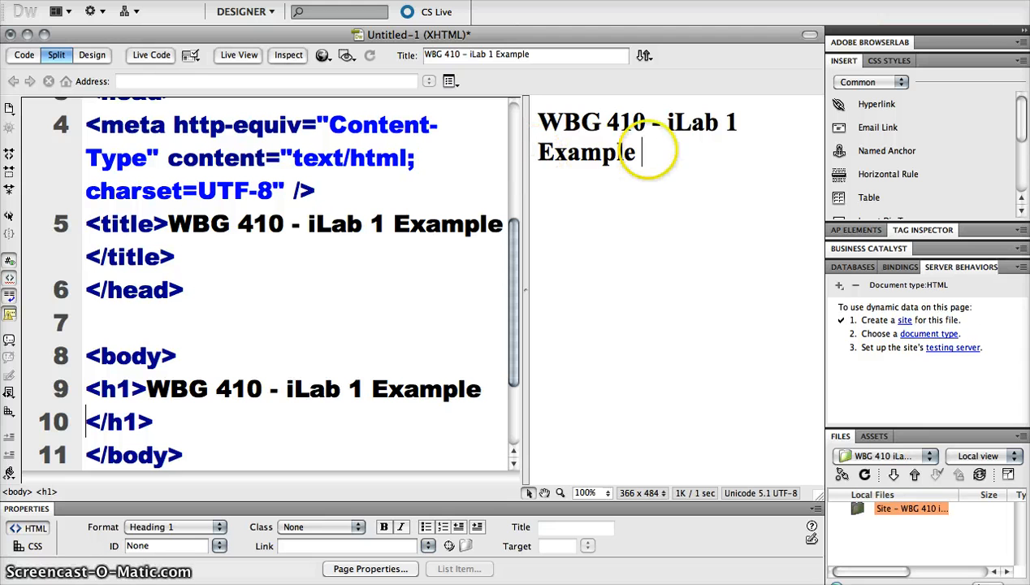
{"action": "key", "text": "Return"}
{"action": "type", "text": "Working!!!>>!!?!?!?!?!"}
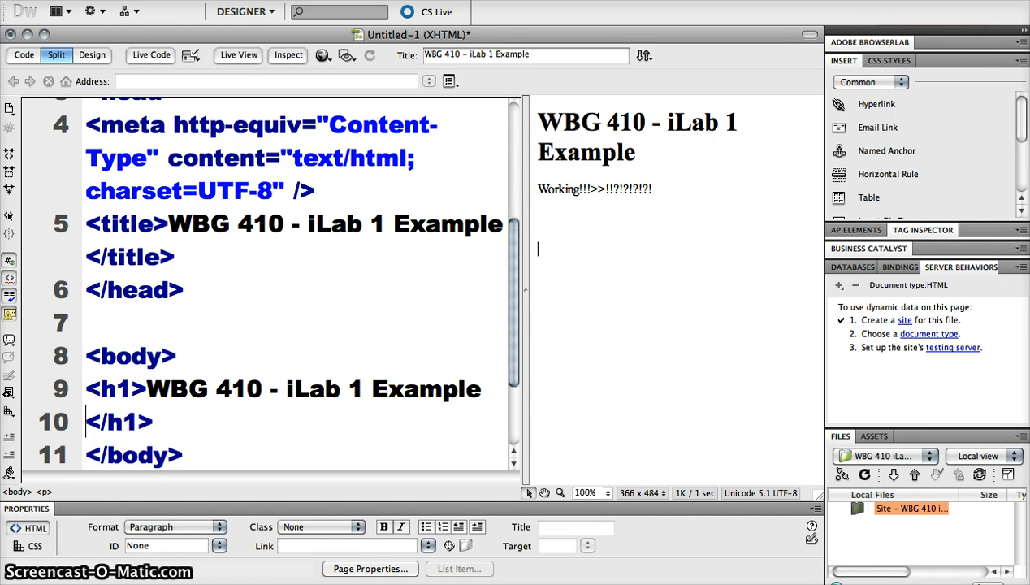
{"action": "type", "text": "xa"}
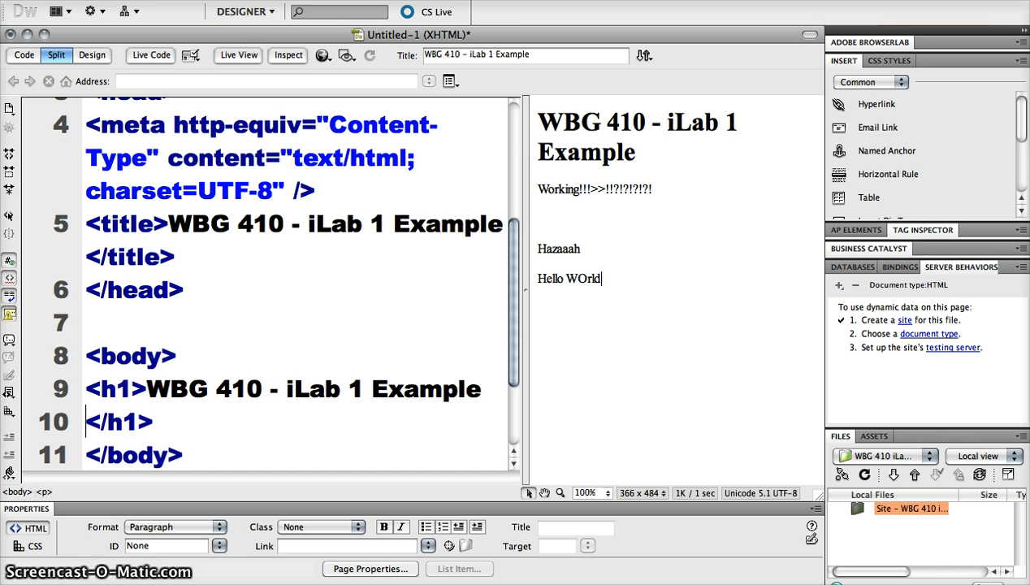
{"action": "left_click", "coordinate": [678, 249]}
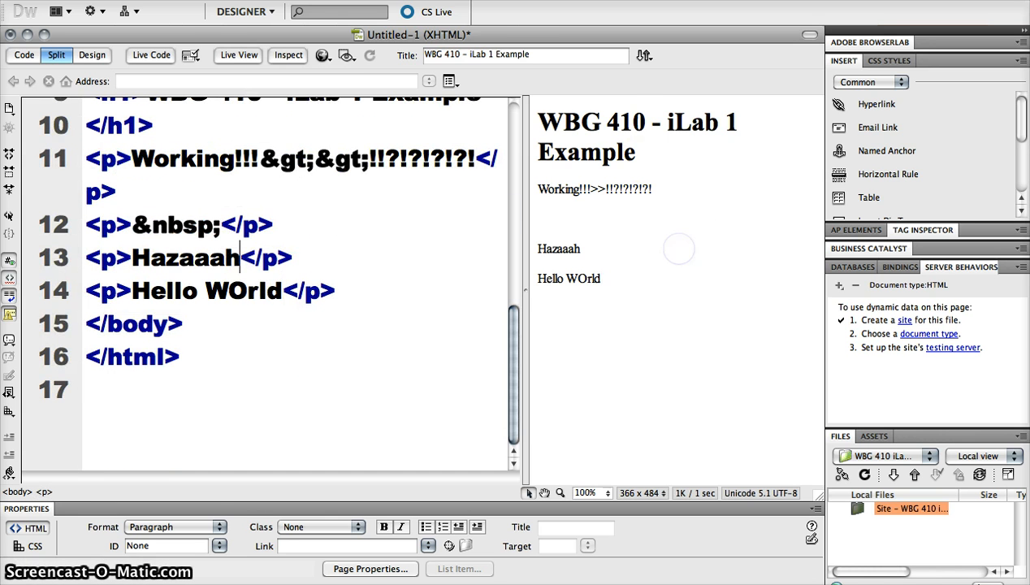
{"action": "key", "text": "super+s"}
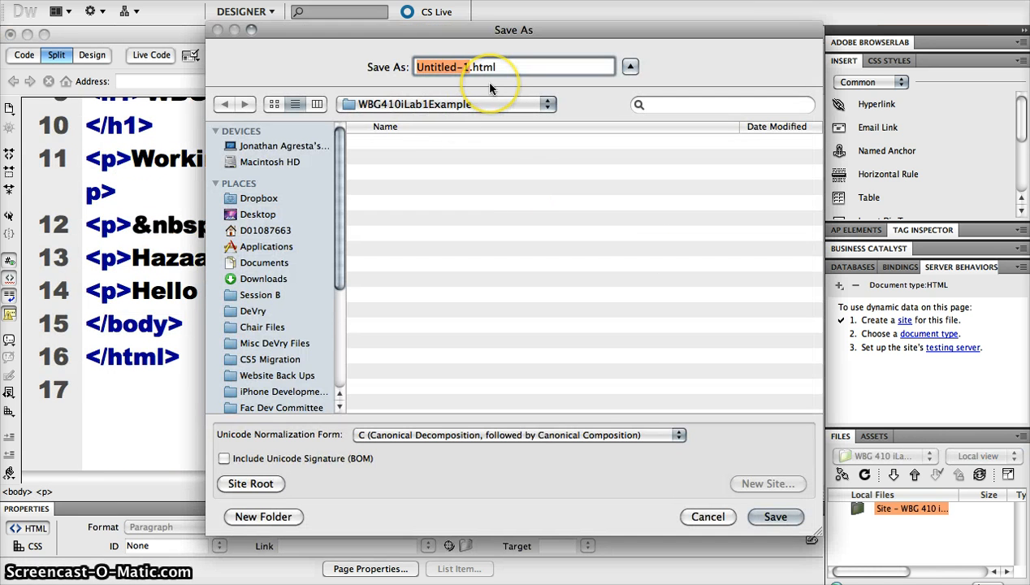
Save the page as index.html in the WBG410iLab1Example site folder
{"action": "type", "text": "index"}
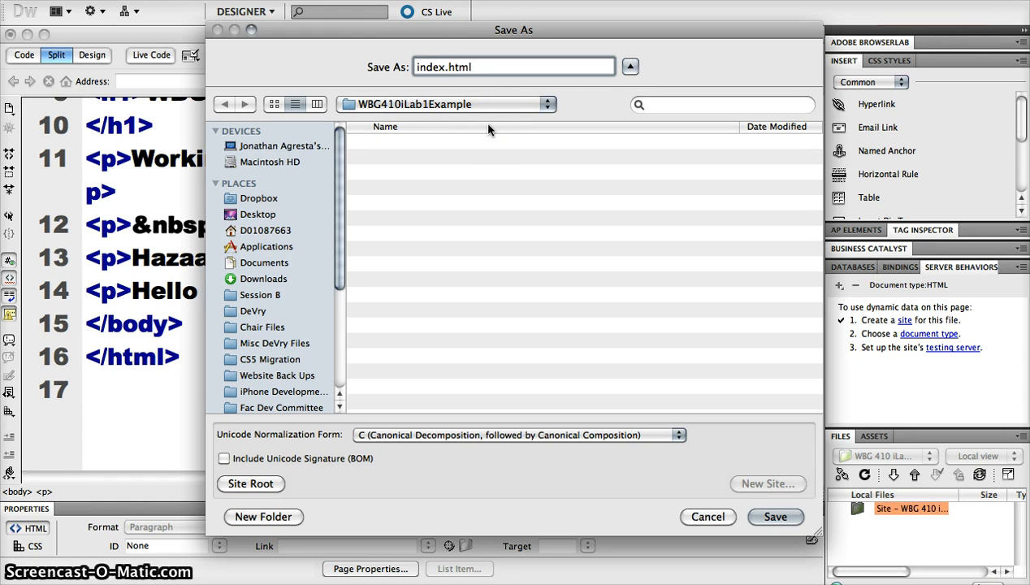
{"action": "left_click", "coordinate": [524, 227]}
{"action": "left_click", "coordinate": [776, 514]}
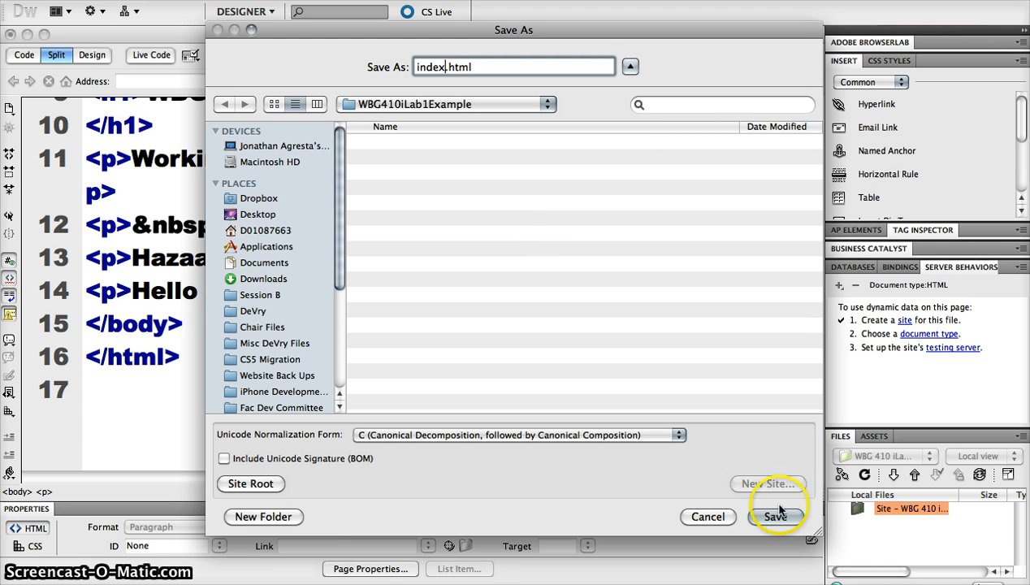
{"action": "left_click", "coordinate": [617, 408]}
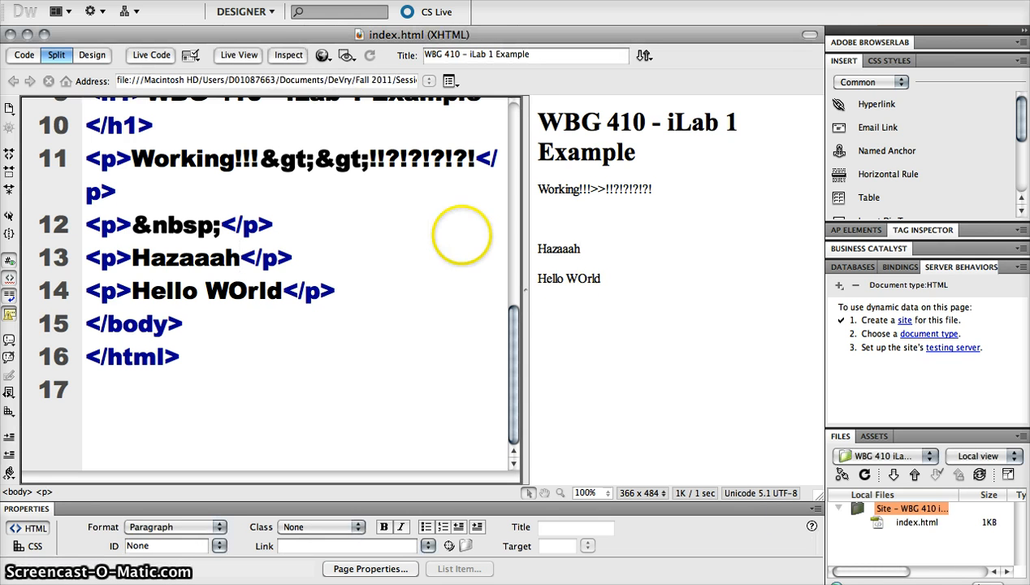
Preview index.html live in Chrome
{"action": "left_click", "coordinate": [322, 57]}
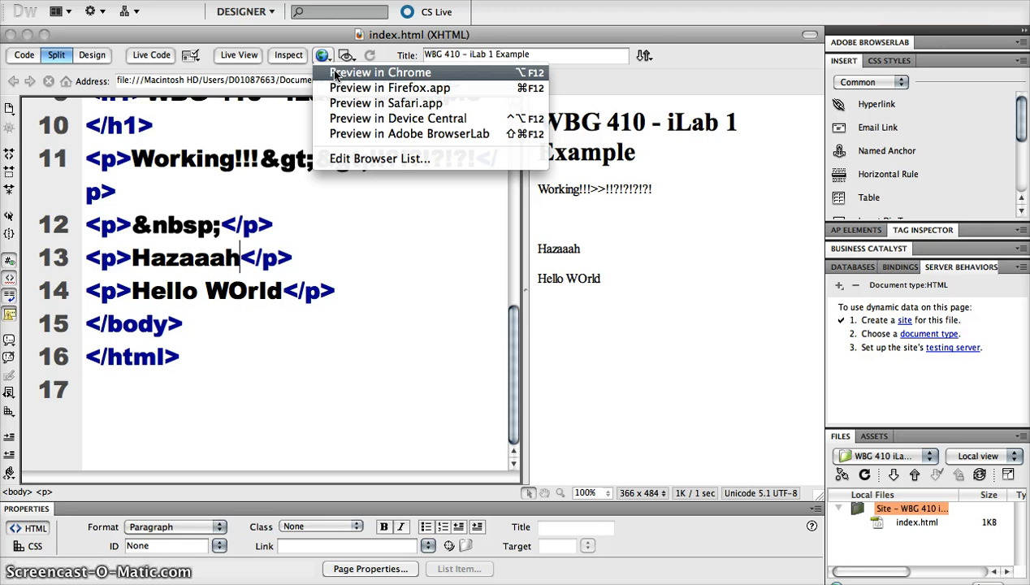
{"action": "left_click", "coordinate": [334, 73]}
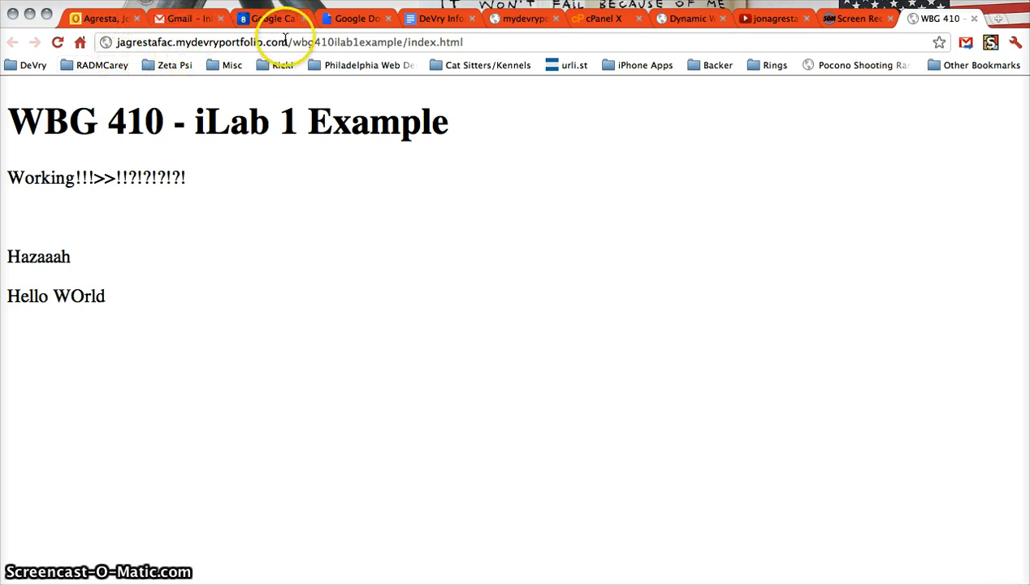
Check the live page's site-folder address and content in Chrome, then return to Dreamweaver
{"action": "left_click_drag", "start_coordinate": [290, 42], "coordinate": [487, 45]}
{"action": "left_click", "coordinate": [384, 163]}
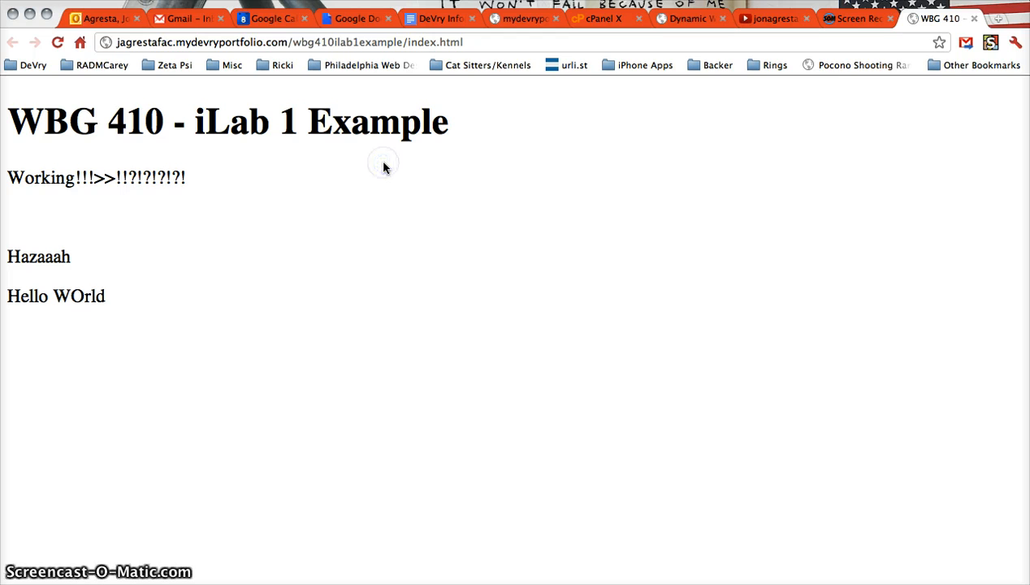
{"action": "left_click", "coordinate": [697, 146]}
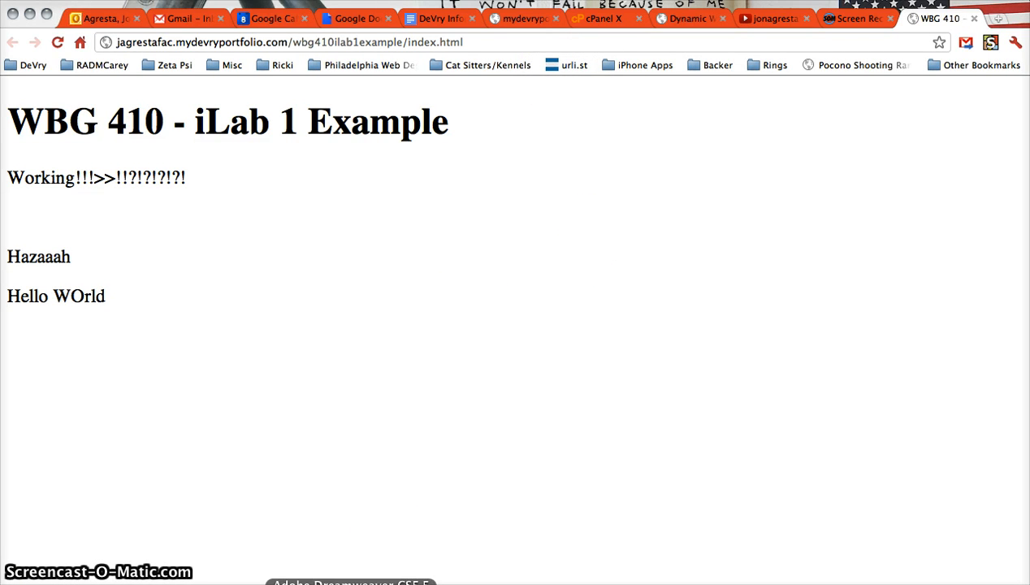
{"action": "left_click", "coordinate": [334, 581]}
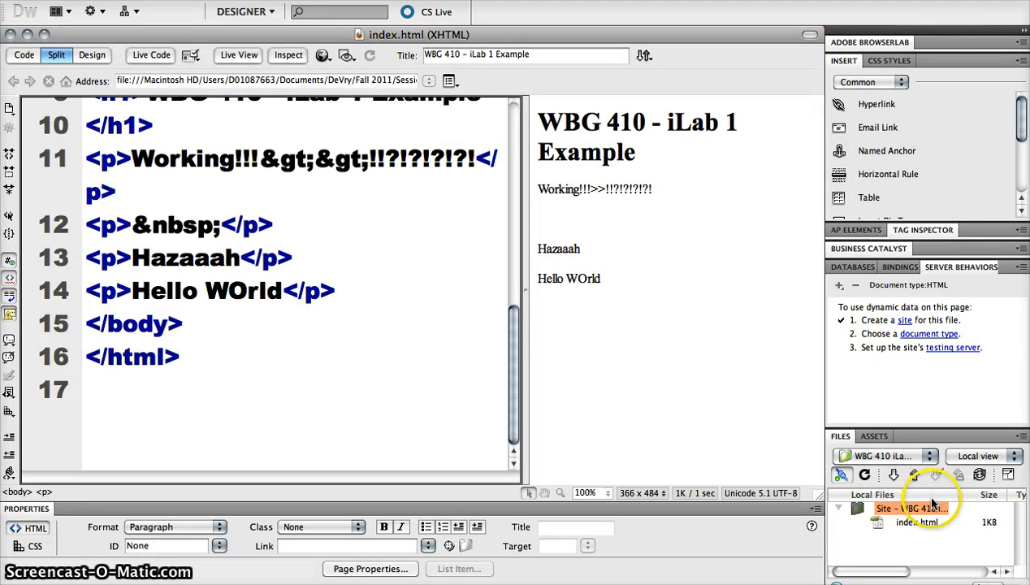
{"action": "left_click", "coordinate": [479, 0]}
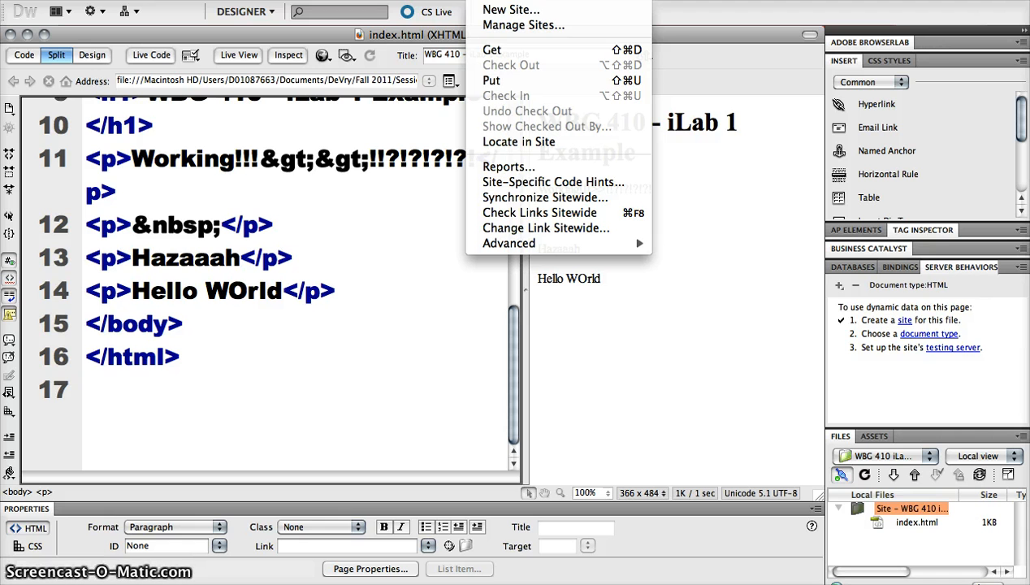
{"action": "left_click", "coordinate": [881, 452]}
{"action": "left_click", "coordinate": [891, 454]}
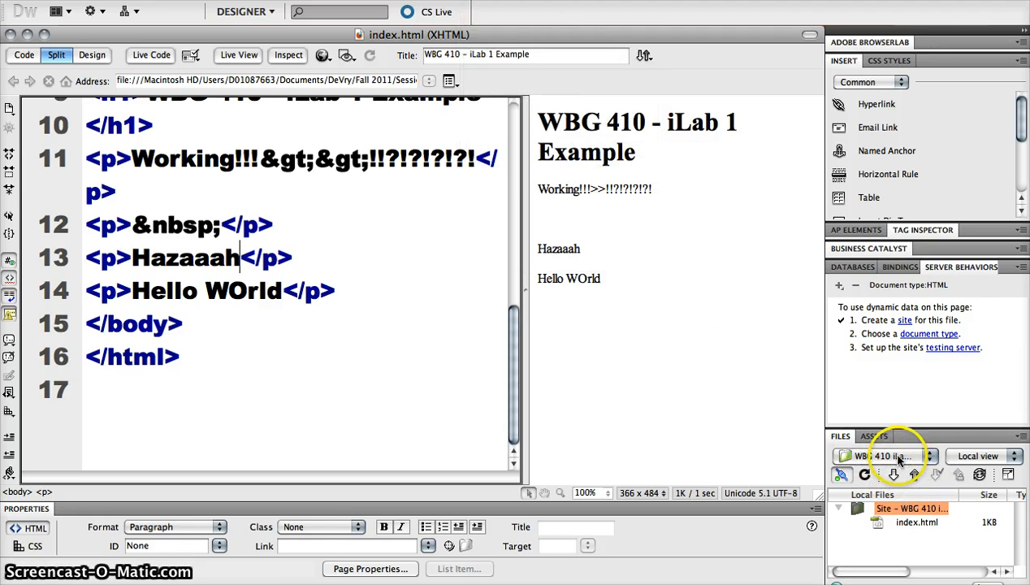
{"action": "left_click", "coordinate": [900, 458]}
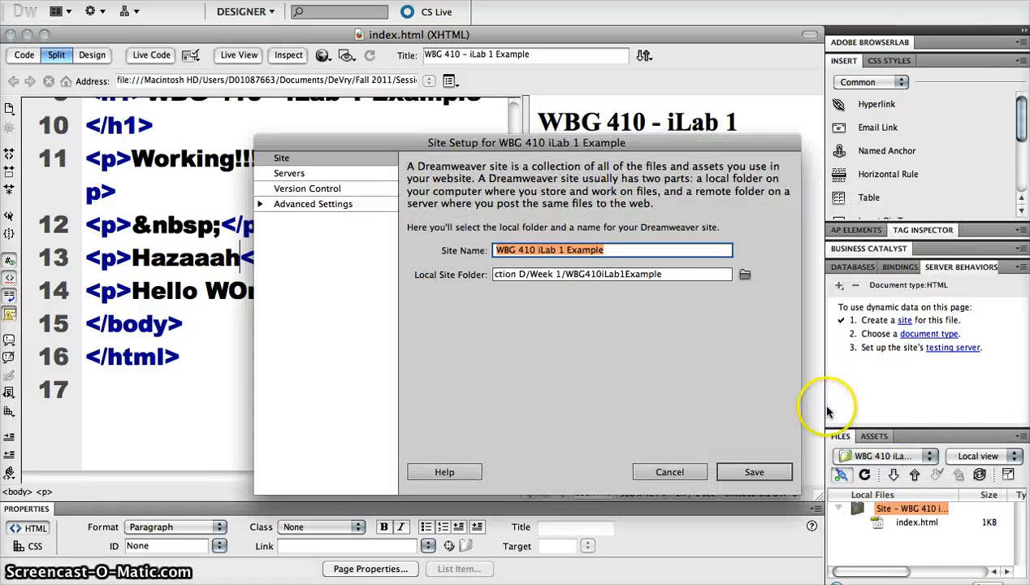
{"action": "left_click", "coordinate": [301, 173]}
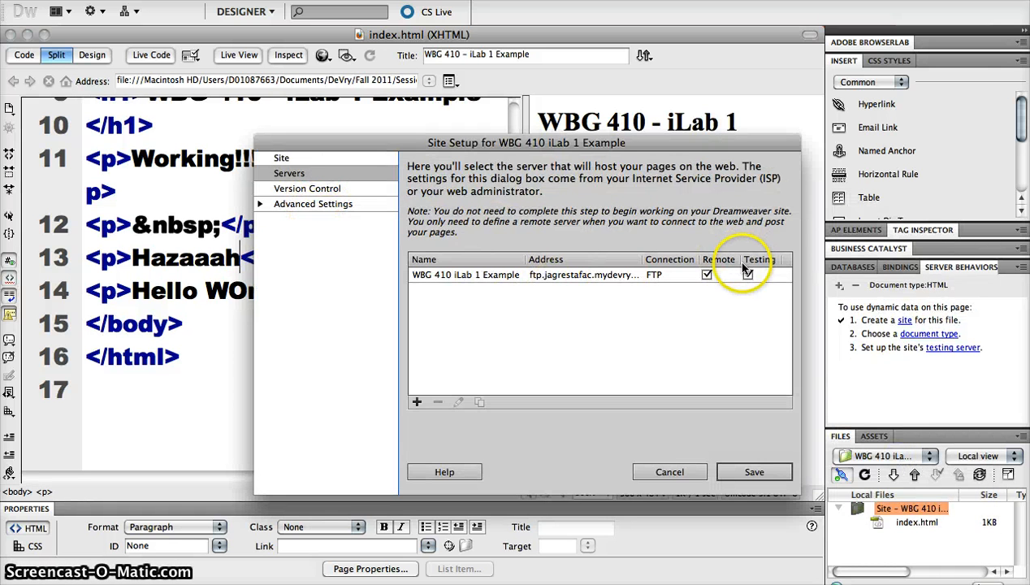
{"action": "double_click", "coordinate": [497, 274]}
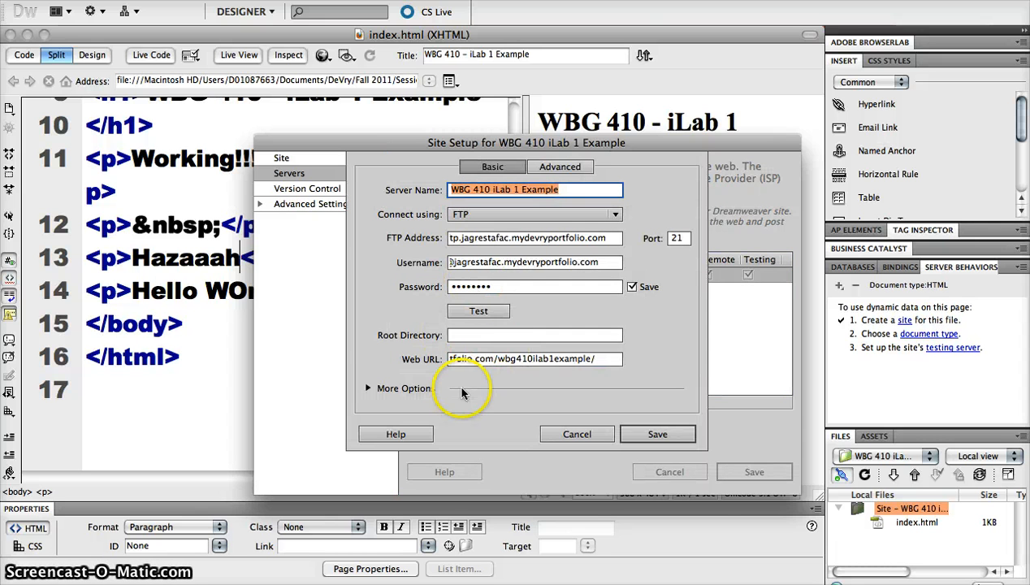
{"action": "left_click", "coordinate": [370, 388]}
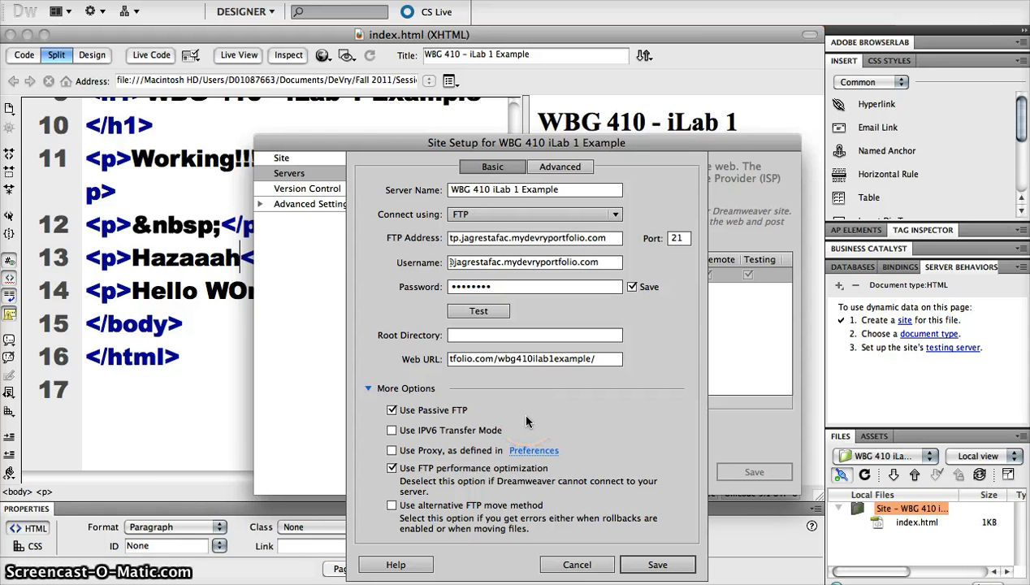
{"action": "left_click", "coordinate": [565, 561]}
{"action": "left_click", "coordinate": [695, 472]}
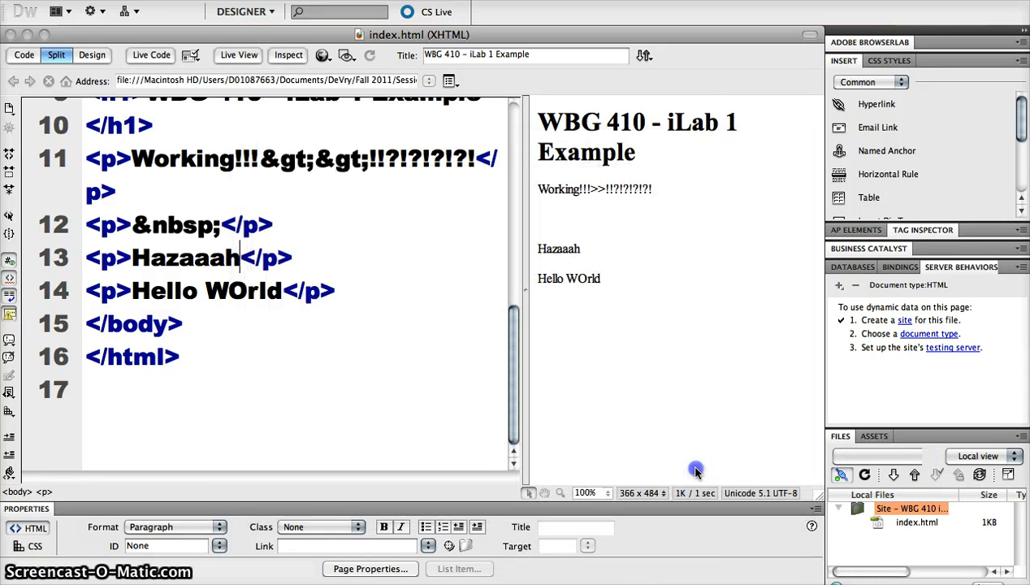
{"action": "left_click", "coordinate": [358, 244]}
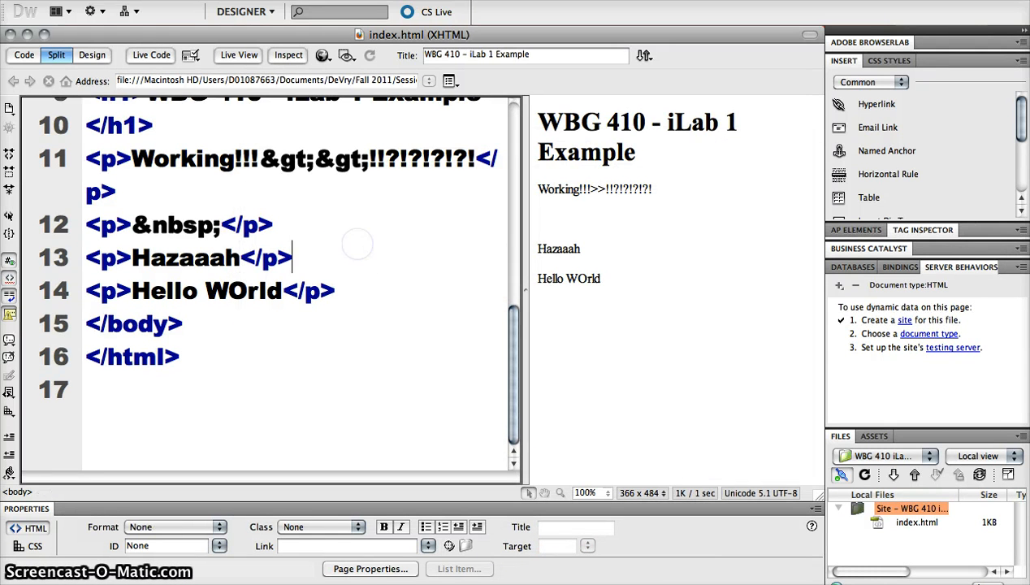